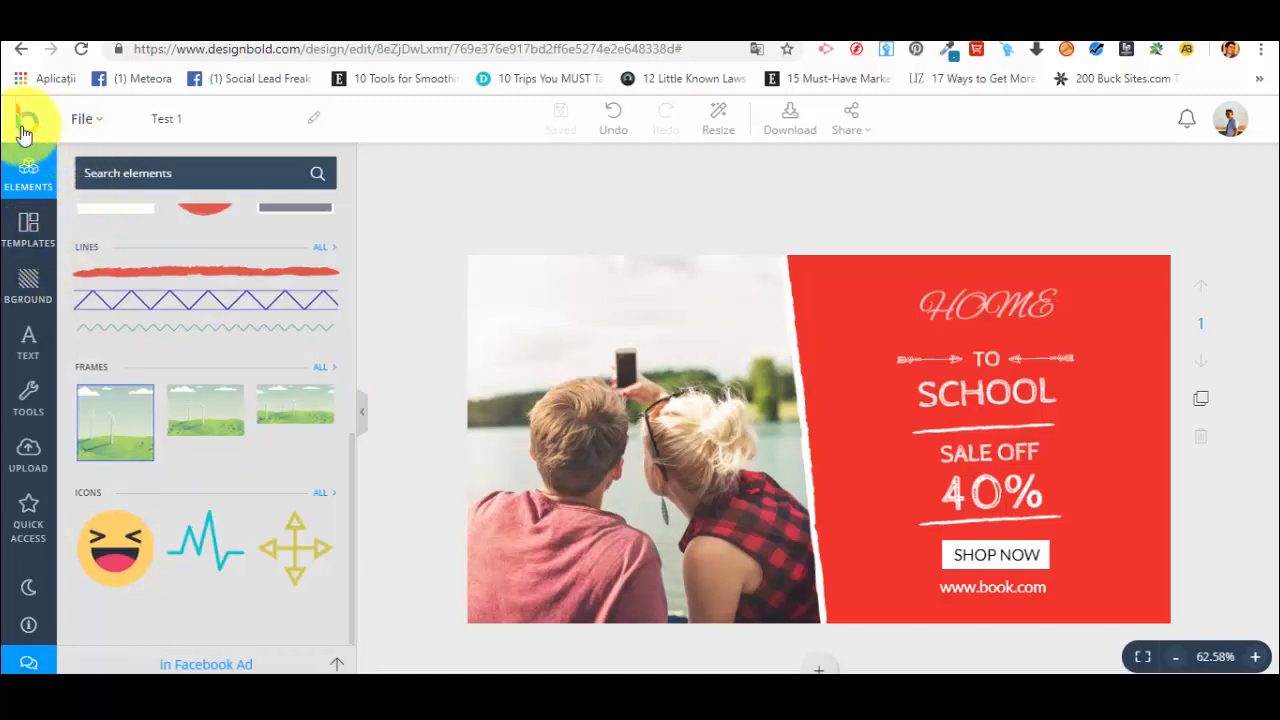
Browse the element categories and look through the complete collection of icons.
{"action": "left_click", "coordinate": [30, 178]}
{"action": "scroll", "coordinate": [229, 294], "scroll_direction": "up", "scroll_amount": 5}
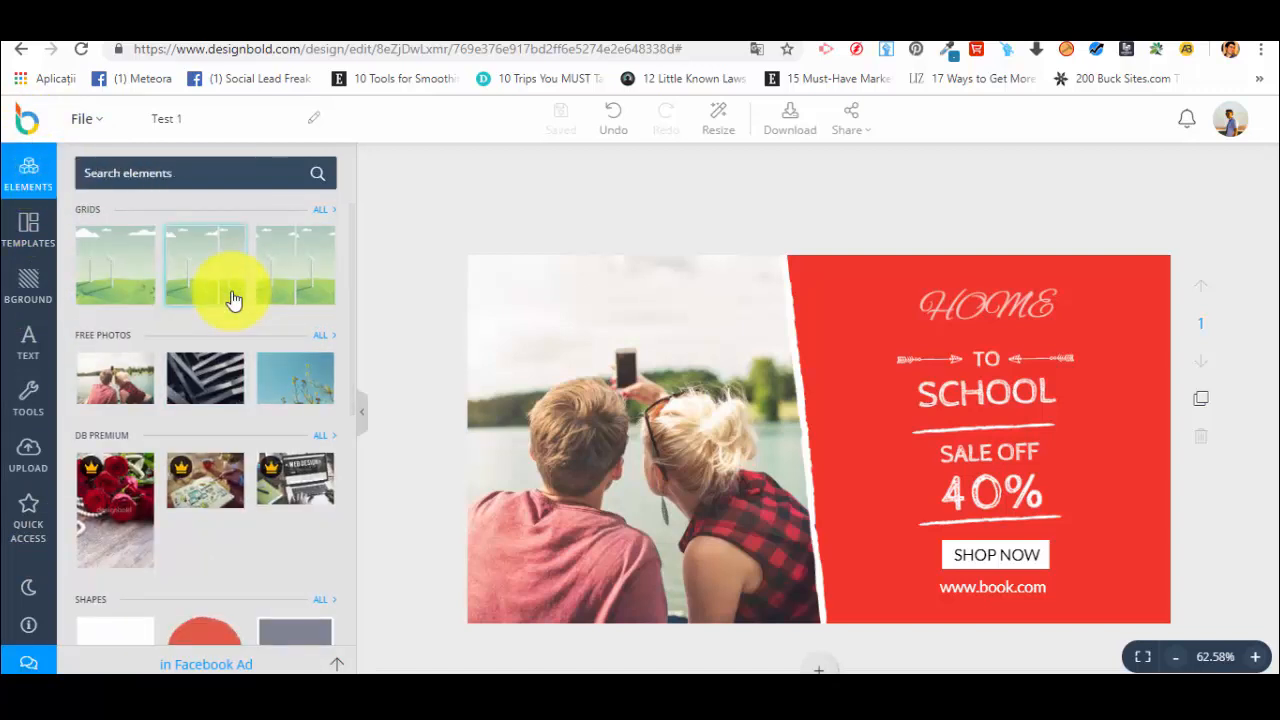
{"action": "scroll", "coordinate": [232, 300], "scroll_direction": "down", "scroll_amount": 5}
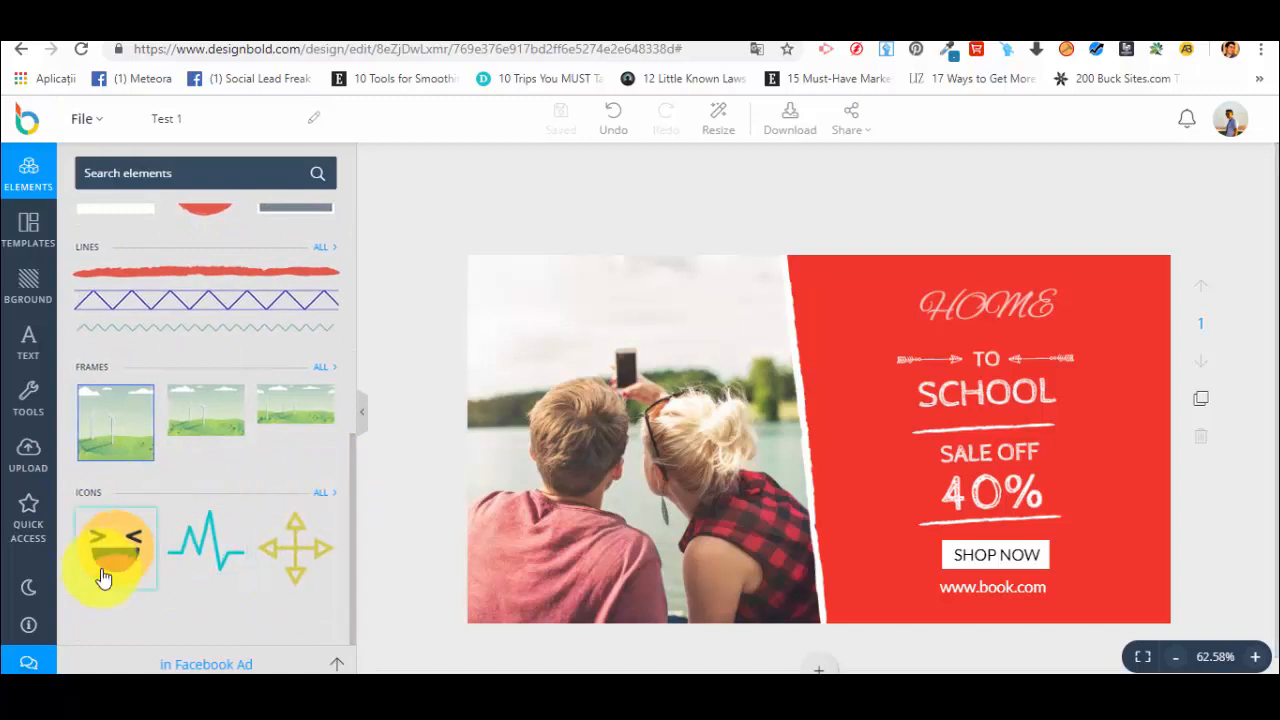
{"action": "left_click", "coordinate": [321, 493]}
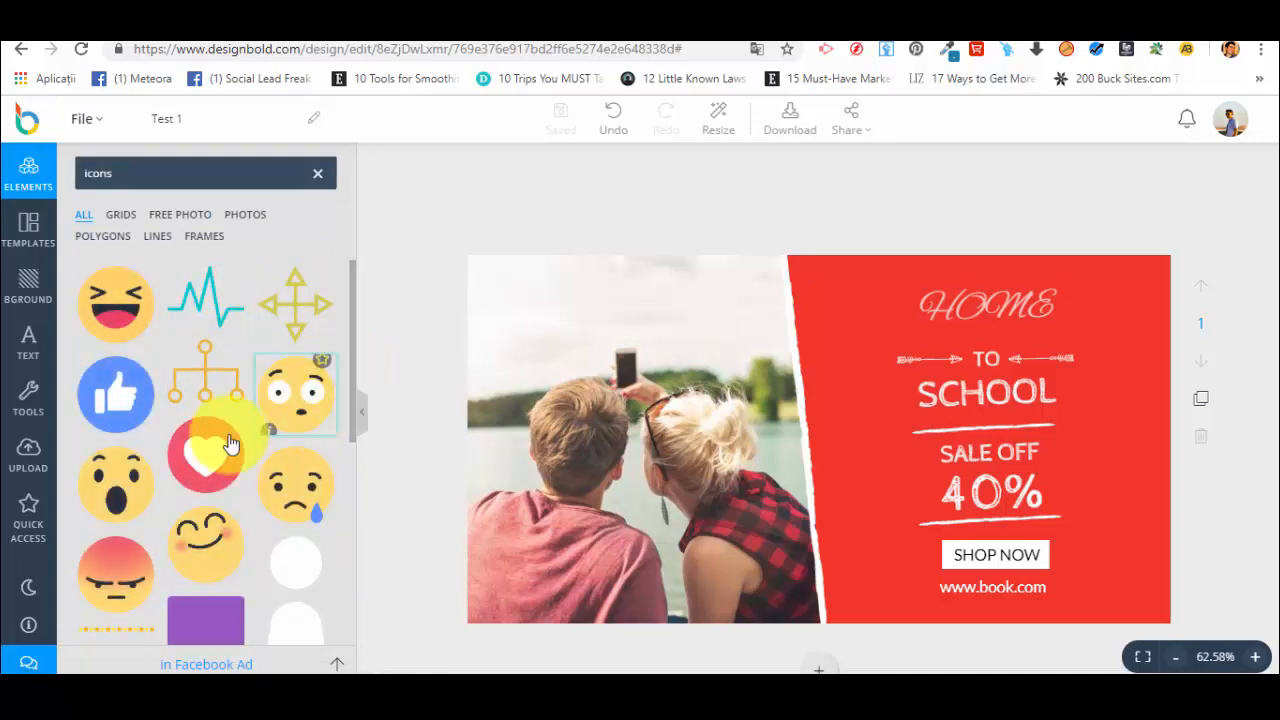
{"action": "scroll", "coordinate": [258, 415], "scroll_direction": "down", "scroll_amount": 2}
{"action": "scroll", "coordinate": [258, 415], "scroll_direction": "down", "scroll_amount": 5}
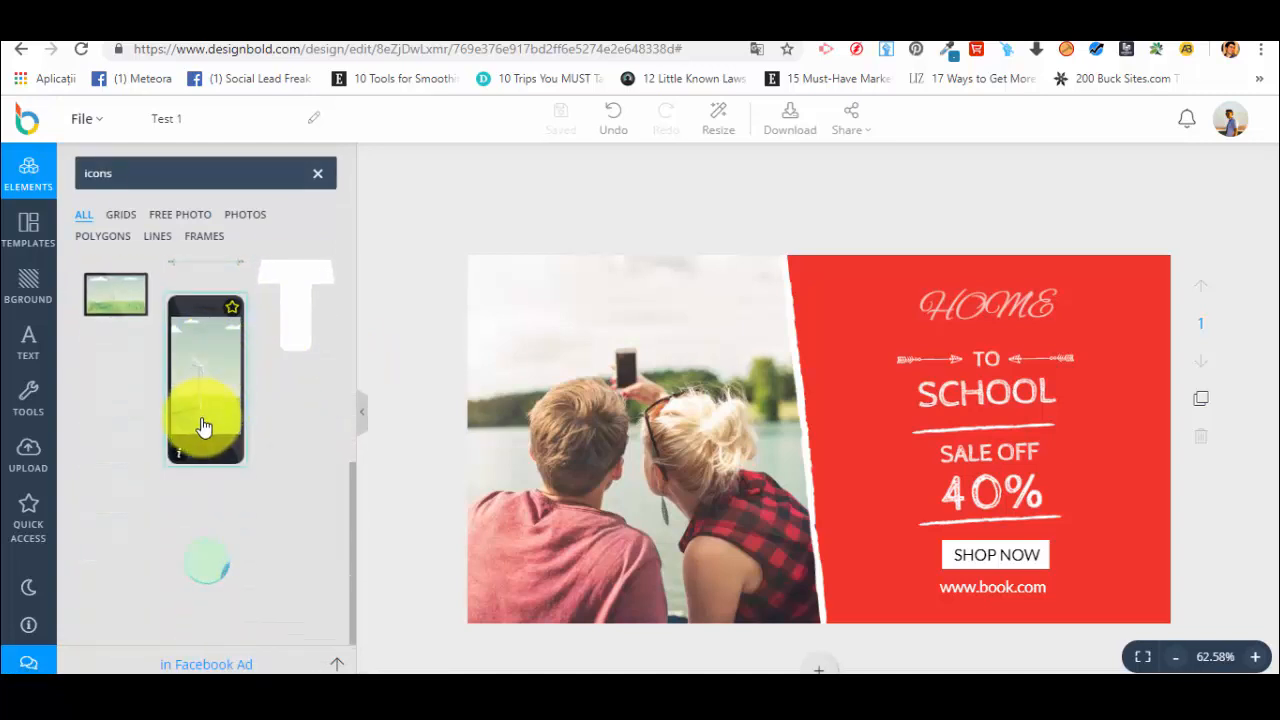
{"action": "scroll", "coordinate": [215, 477], "scroll_direction": "down", "scroll_amount": 10}
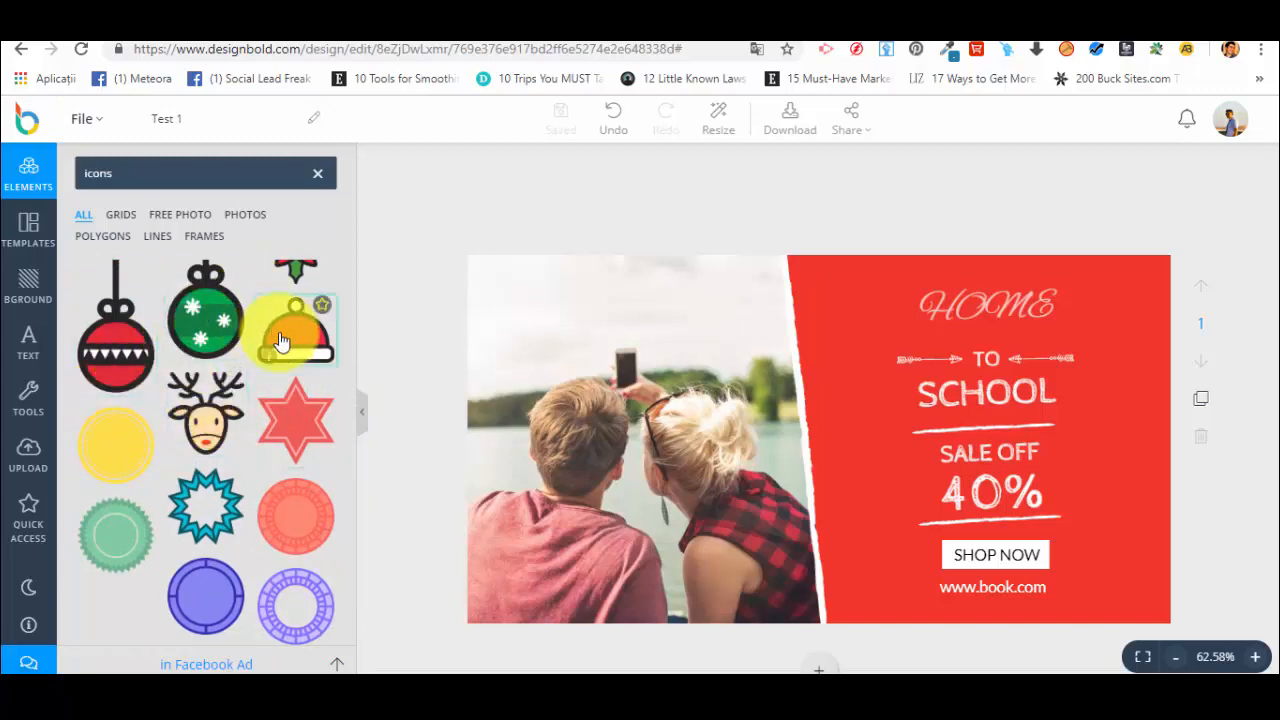
{"action": "scroll", "coordinate": [285, 347], "scroll_direction": "down", "scroll_amount": 2}
{"action": "scroll", "coordinate": [270, 368], "scroll_direction": "up", "scroll_amount": 4}
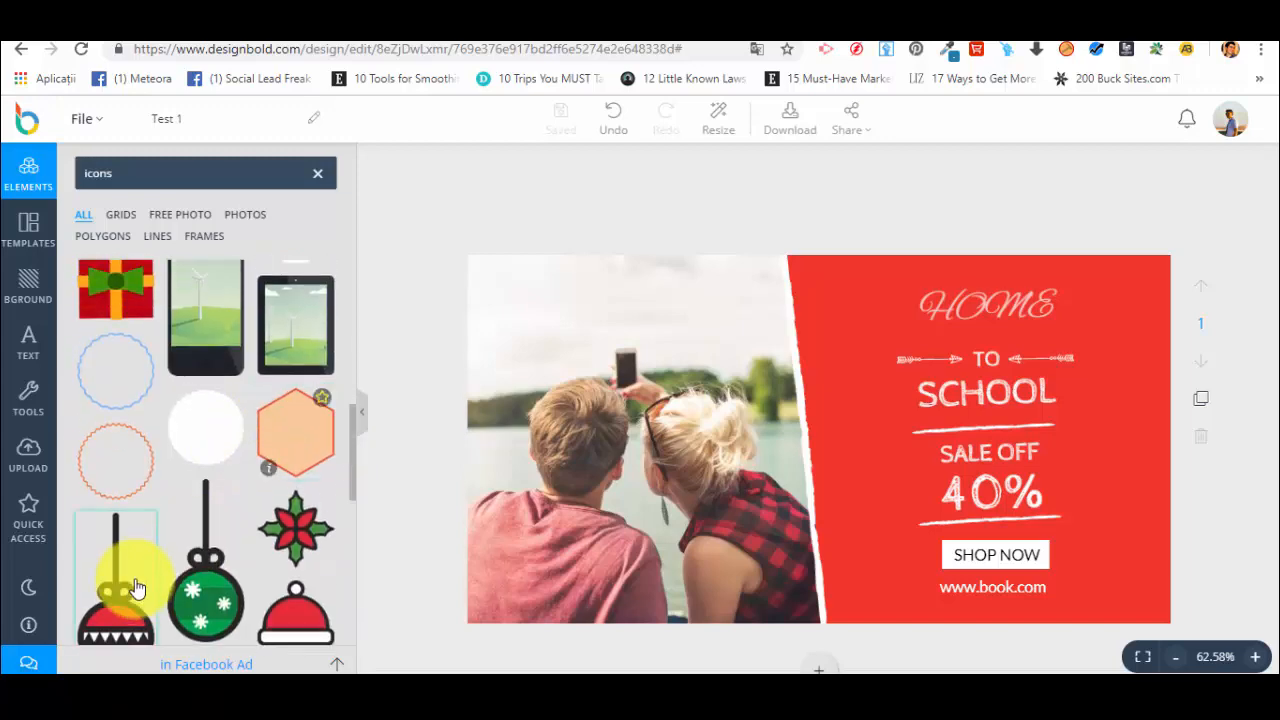
Place the red Christmas ornament icon hanging from the upper-left edge of the couple photo, and delete it.
{"action": "scroll", "coordinate": [140, 520], "scroll_direction": "down", "scroll_amount": 1}
{"action": "left_click", "coordinate": [131, 453]}
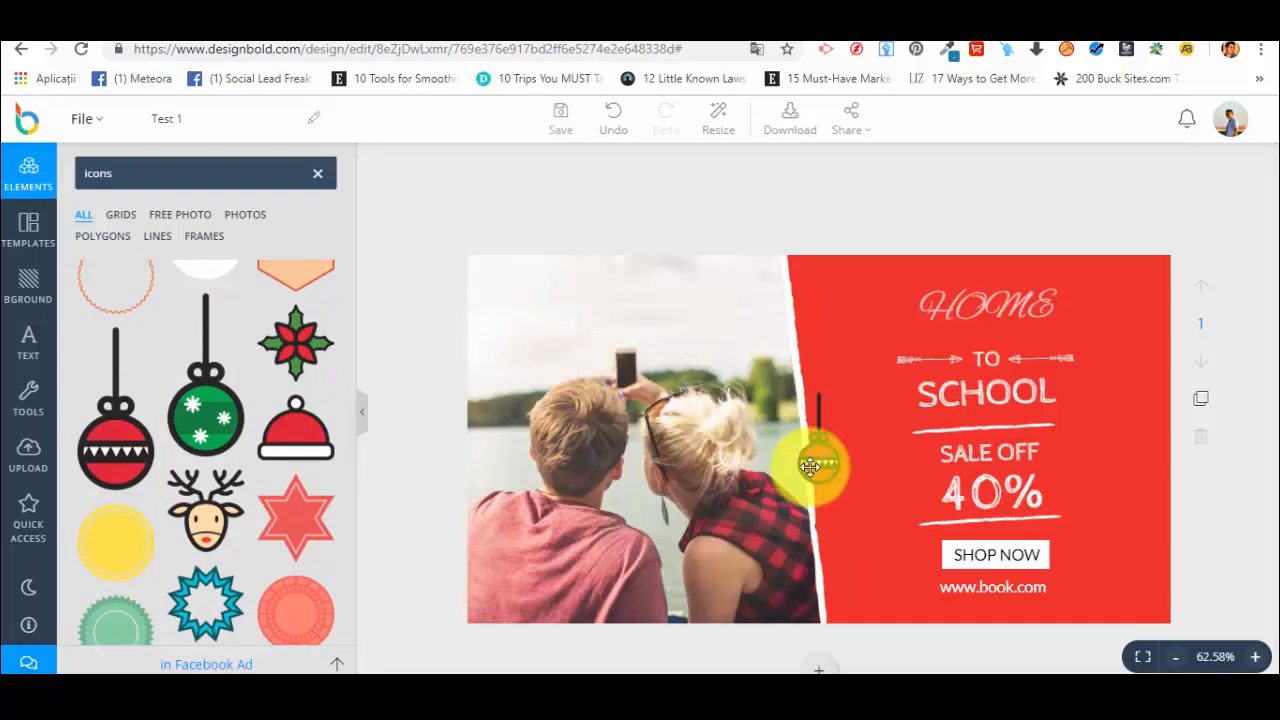
{"action": "left_click_drag", "start_coordinate": [814, 457], "coordinate": [528, 336]}
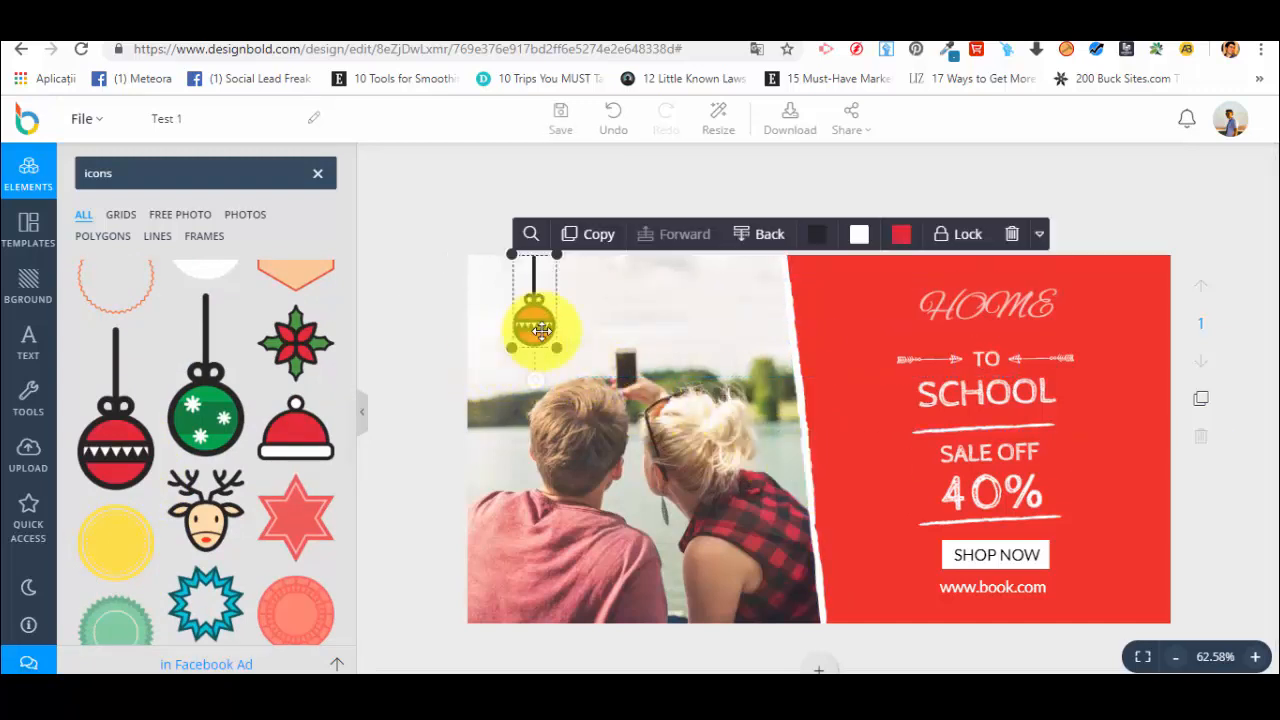
{"action": "left_click", "coordinate": [1037, 234]}
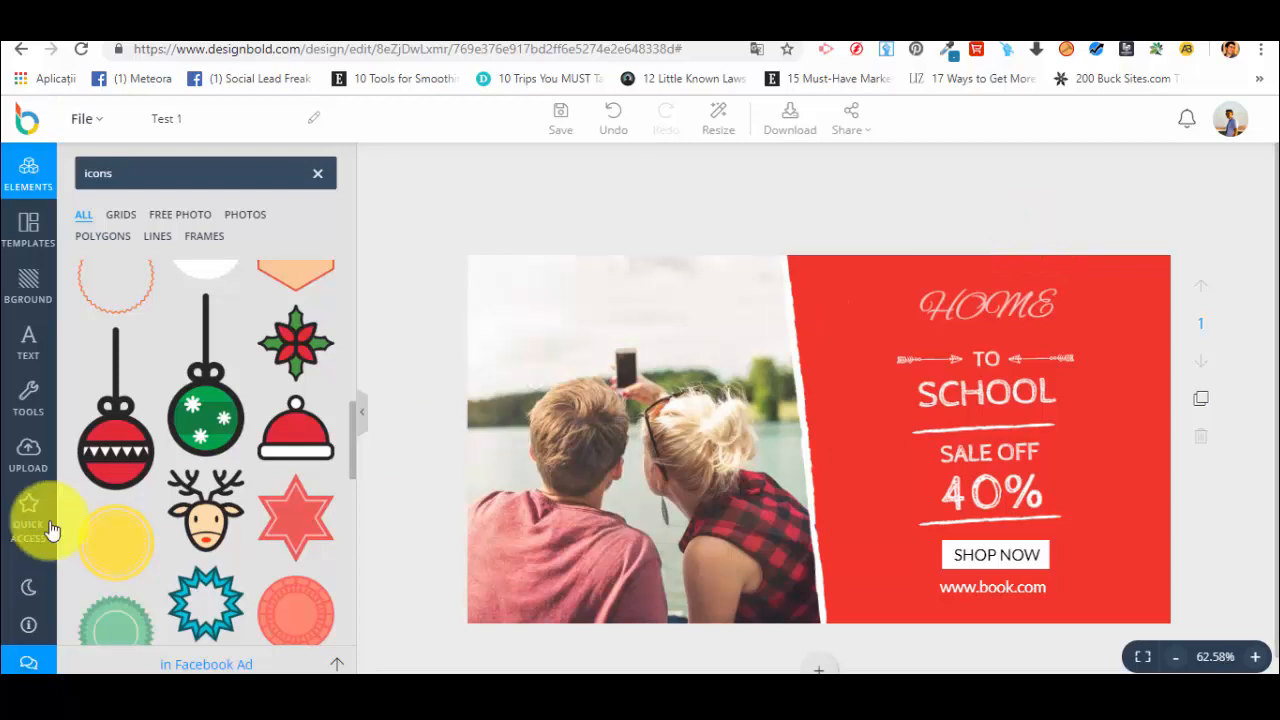
Place the hand-drawn euro sign icon on the upper-left part of the couple photo, and delete it.
{"action": "scroll", "coordinate": [240, 397], "scroll_direction": "down", "scroll_amount": 5}
{"action": "scroll", "coordinate": [267, 378], "scroll_direction": "down", "scroll_amount": 2}
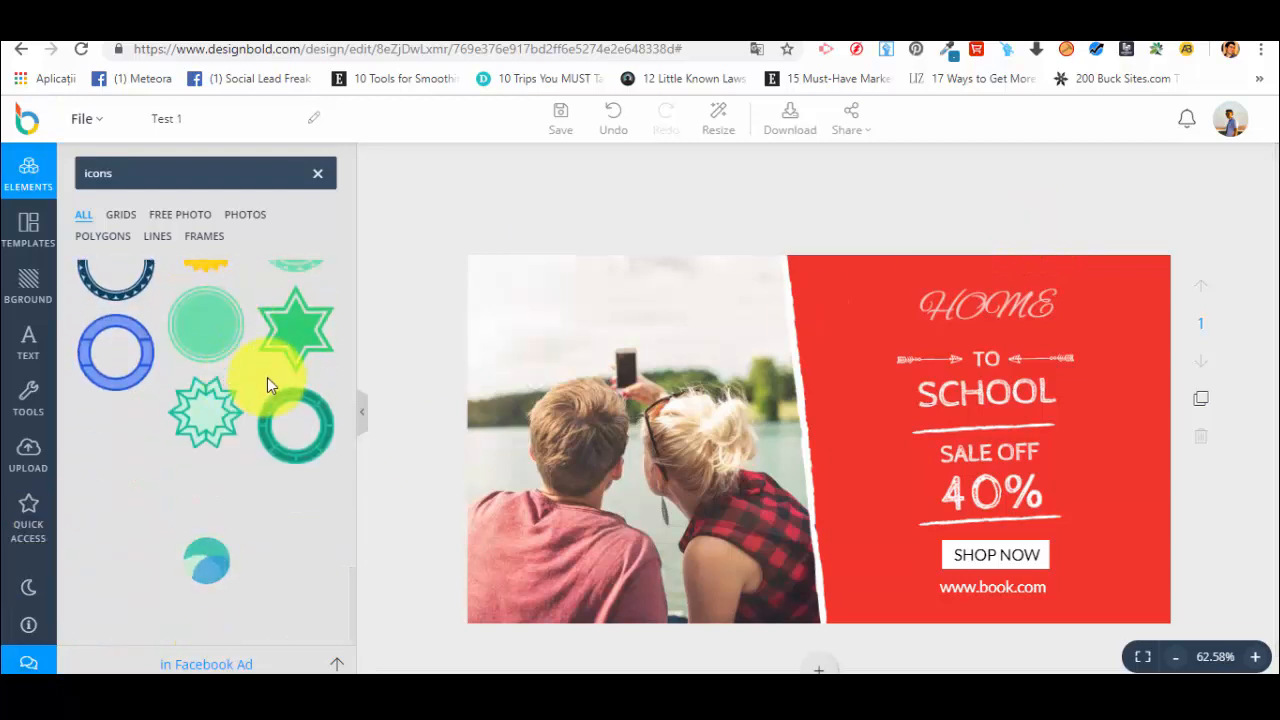
{"action": "scroll", "coordinate": [267, 377], "scroll_direction": "down", "scroll_amount": 3}
{"action": "scroll", "coordinate": [267, 377], "scroll_direction": "down", "scroll_amount": 5}
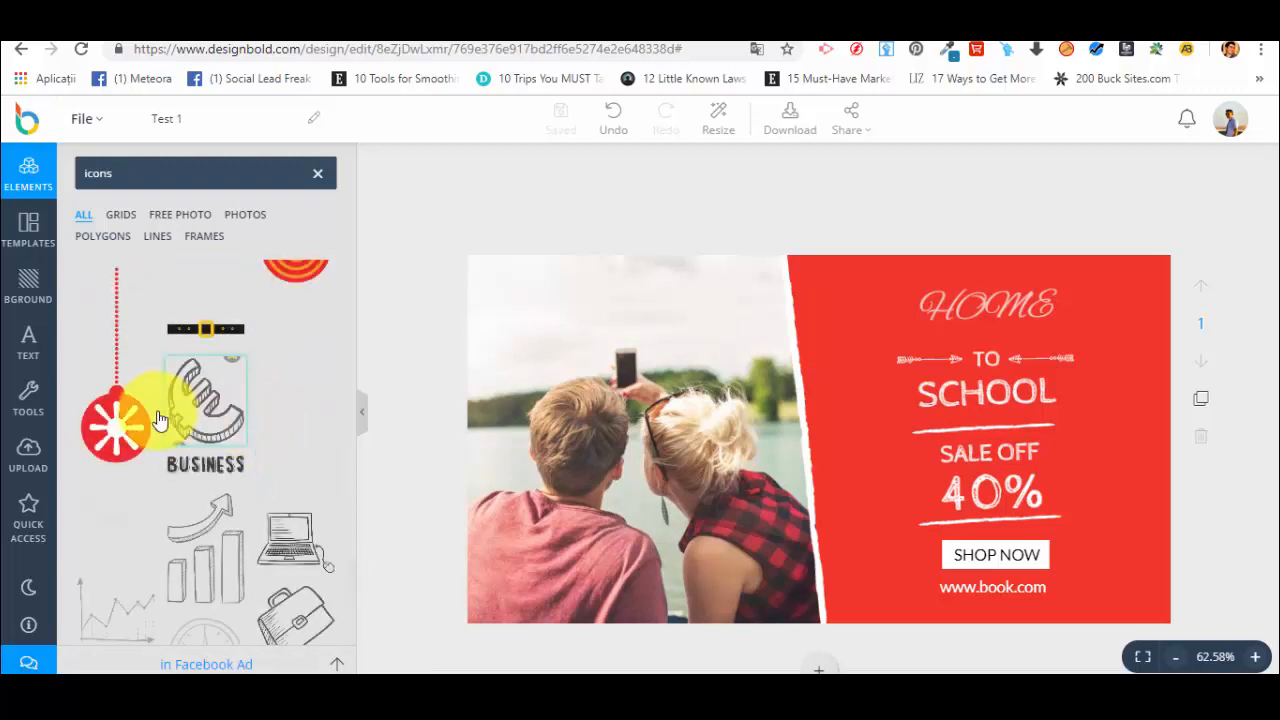
{"action": "mouse_move", "coordinate": [212, 388]}
{"action": "left_mouse_down"}
{"action": "mouse_move", "coordinate": [748, 357]}
{"action": "mouse_move", "coordinate": [800, 430]}
{"action": "mouse_move", "coordinate": [530, 350]}
{"action": "mouse_move", "coordinate": [521, 335]}
{"action": "left_mouse_up"}
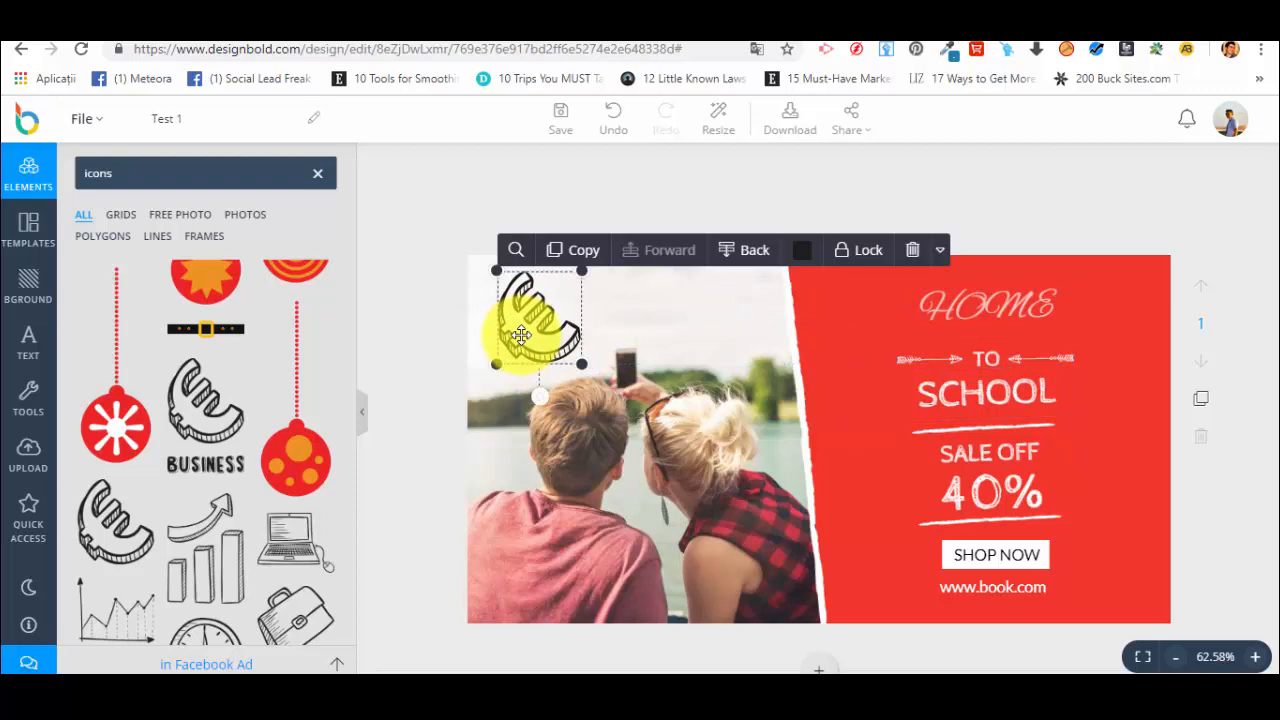
{"action": "key", "text": "Delete"}
Try the hand-drawn clock and @ icons on the upper-left part of the photo, deleting each one.
{"action": "scroll", "coordinate": [265, 497], "scroll_direction": "down", "scroll_amount": 3}
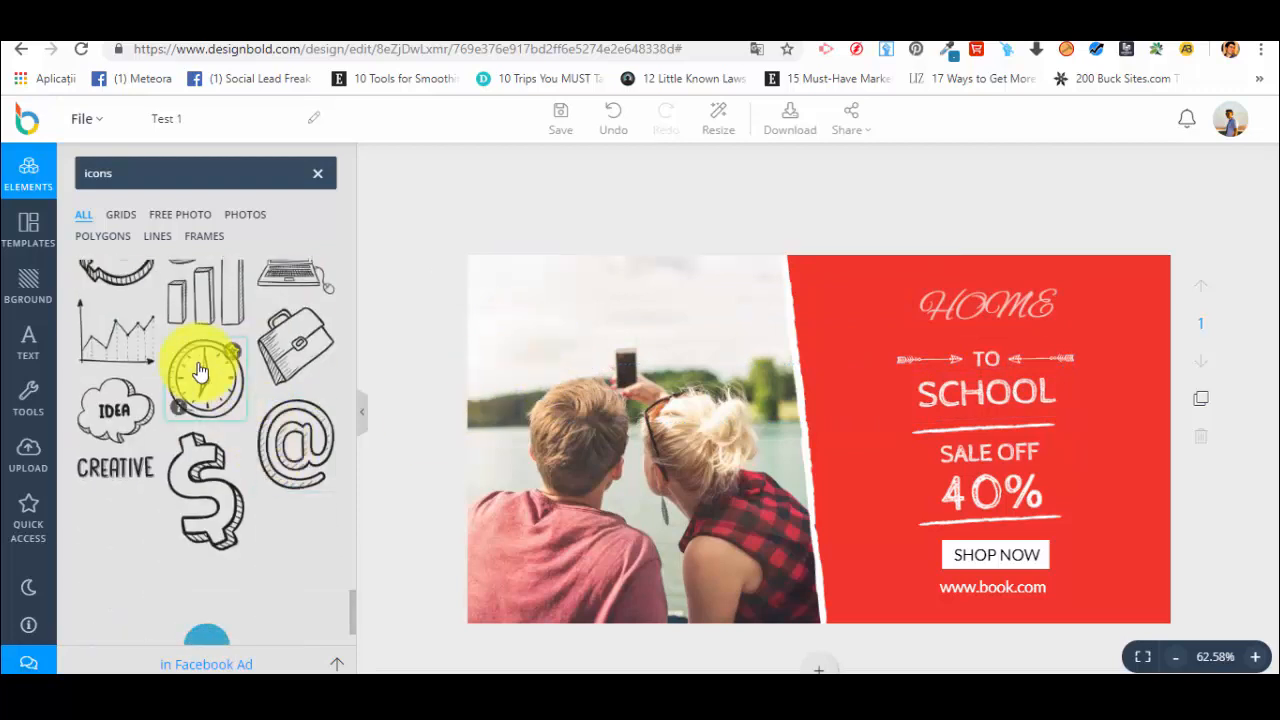
{"action": "mouse_move", "coordinate": [194, 366]}
{"action": "left_mouse_down"}
{"action": "mouse_move", "coordinate": [820, 434]}
{"action": "mouse_move", "coordinate": [565, 390]}
{"action": "mouse_move", "coordinate": [557, 294]}
{"action": "mouse_move", "coordinate": [553, 305]}
{"action": "left_mouse_up"}
{"action": "key", "text": "Delete"}
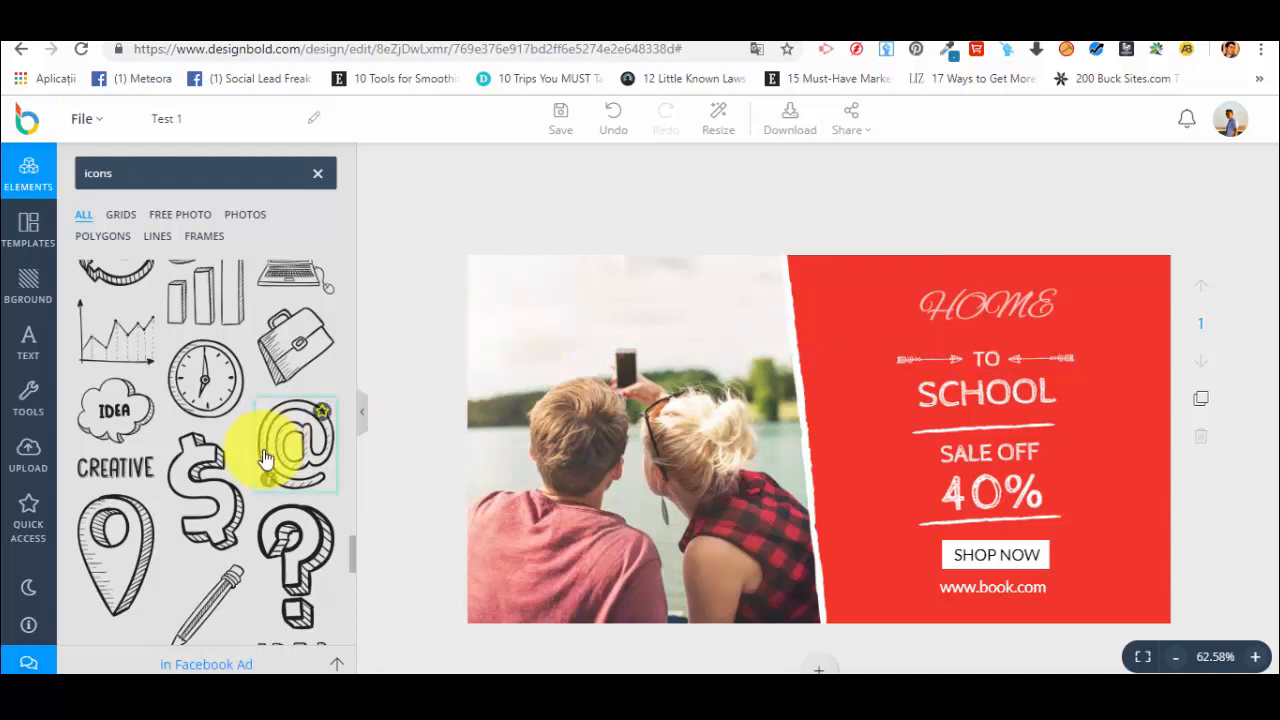
{"action": "mouse_move", "coordinate": [296, 443]}
{"action": "left_mouse_down"}
{"action": "mouse_move", "coordinate": [386, 420]}
{"action": "mouse_move", "coordinate": [808, 429]}
{"action": "mouse_move", "coordinate": [460, 331]}
{"action": "mouse_move", "coordinate": [529, 305]}
{"action": "left_mouse_up"}
{"action": "key", "text": "Delete"}
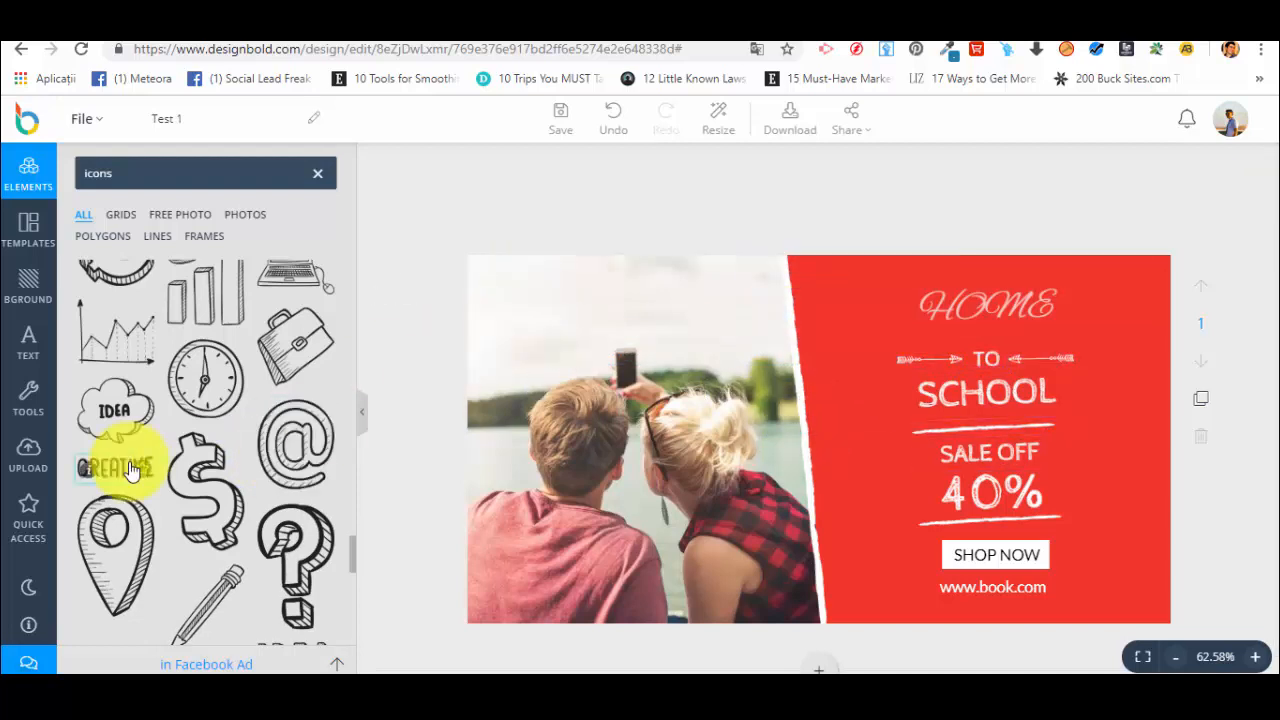
Insert the round white frame from the full frame collection and move it to the photo's upper-left corner.
{"action": "scroll", "coordinate": [150, 450], "scroll_direction": "down", "scroll_amount": 10}
{"action": "scroll", "coordinate": [210, 428], "scroll_direction": "up", "scroll_amount": 10}
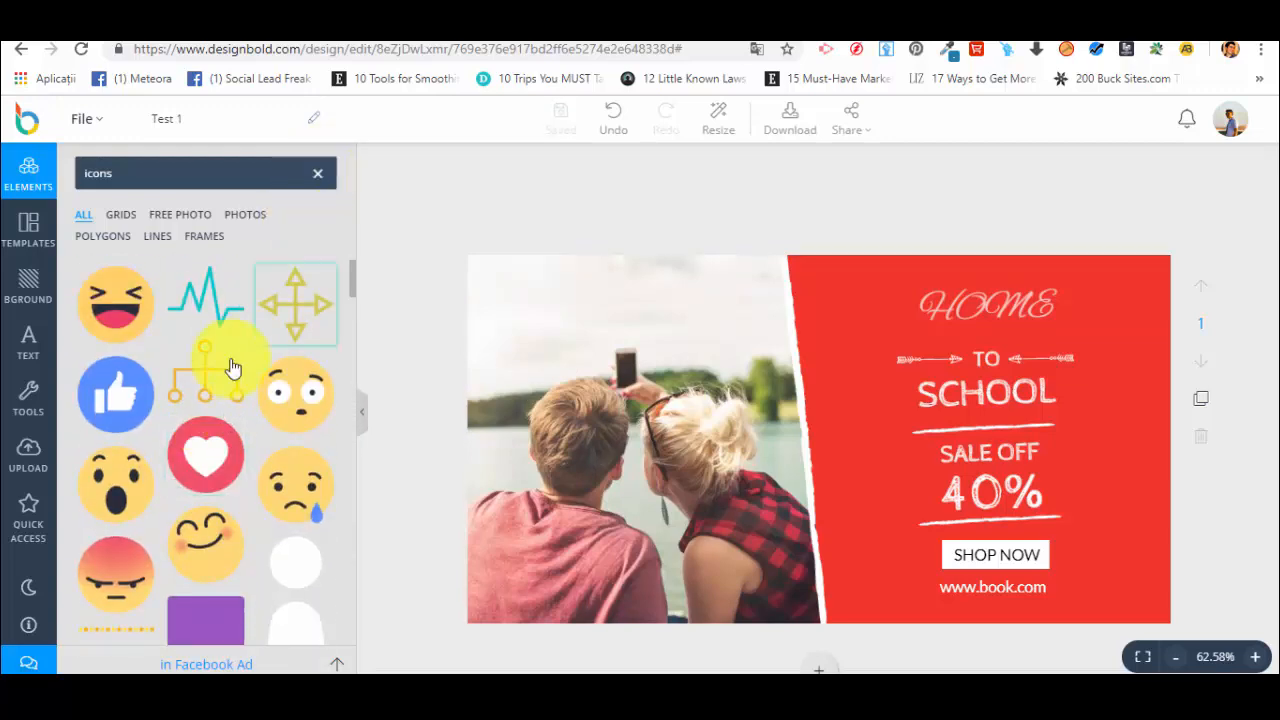
{"action": "left_click", "coordinate": [321, 177]}
{"action": "scroll", "coordinate": [229, 396], "scroll_direction": "down", "scroll_amount": 5}
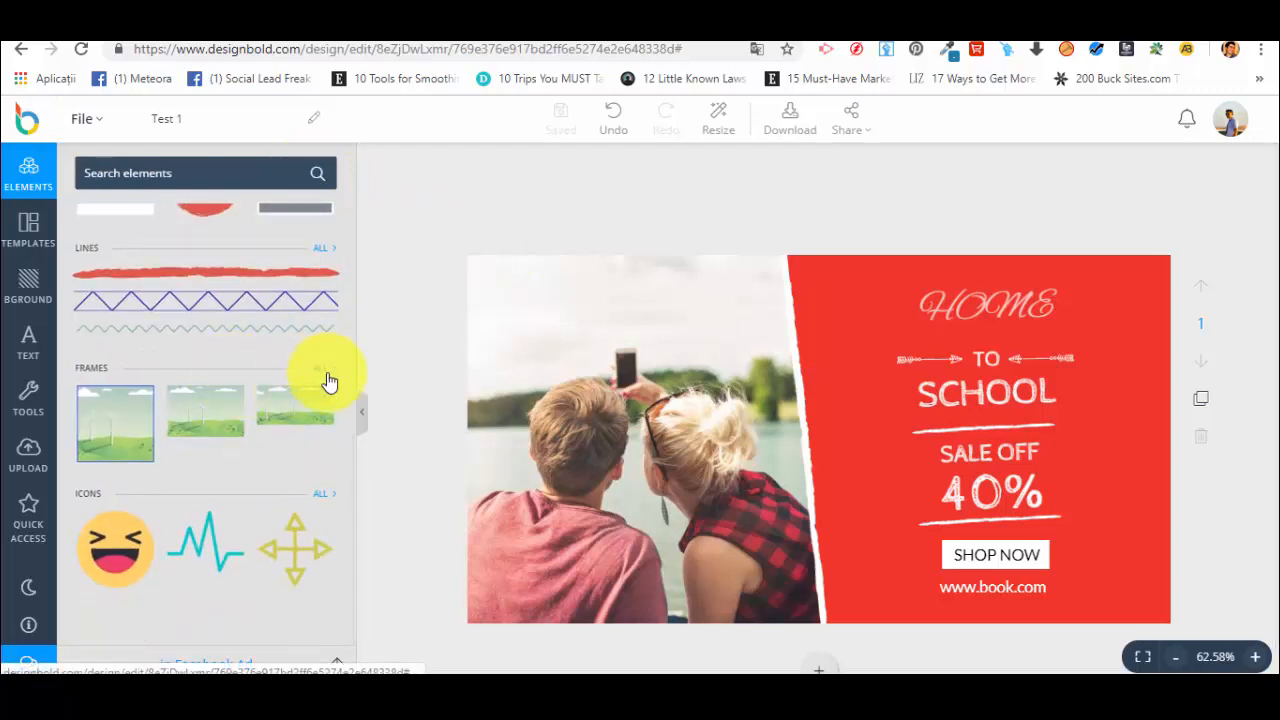
{"action": "left_click", "coordinate": [320, 368]}
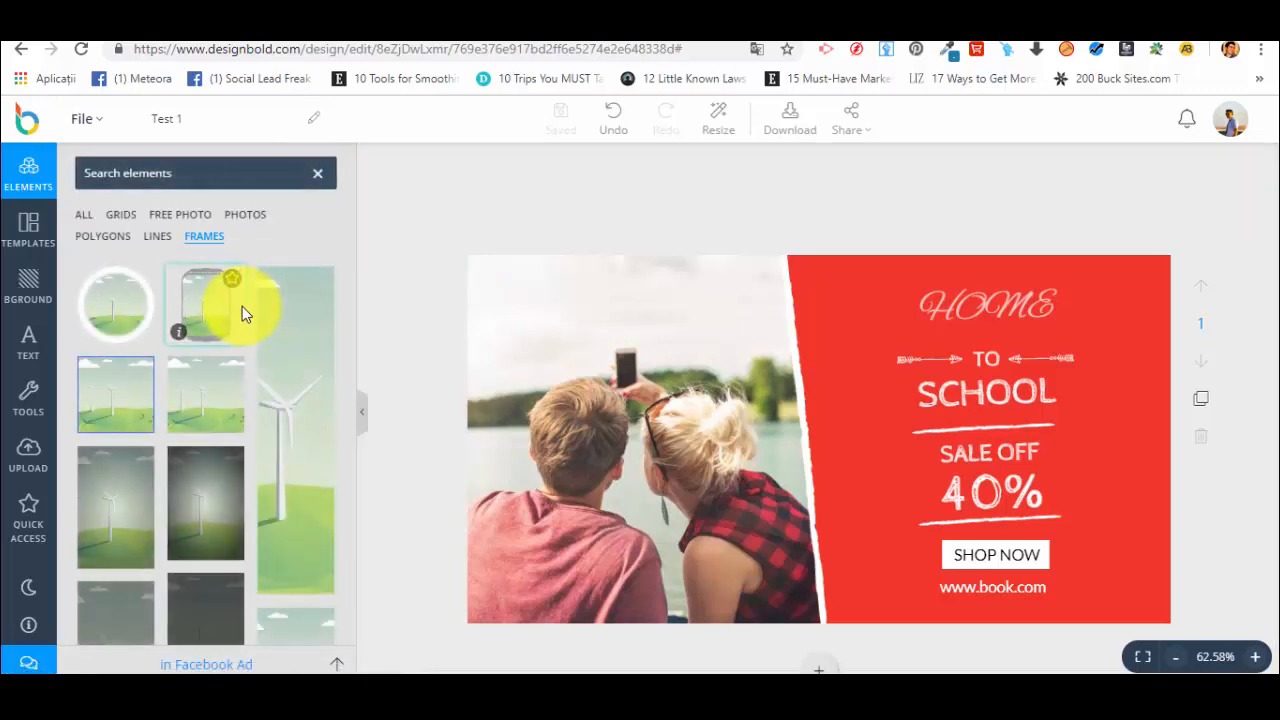
{"action": "left_click", "coordinate": [115, 302]}
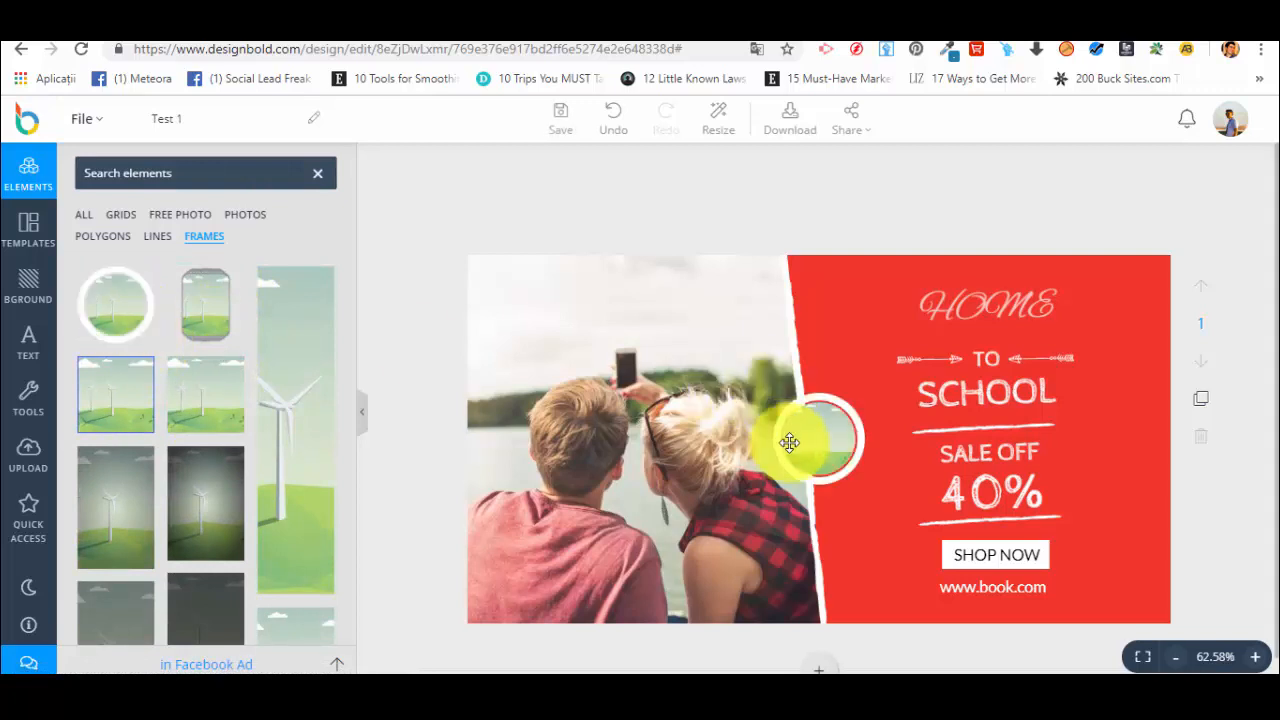
{"action": "left_click_drag", "start_coordinate": [808, 434], "coordinate": [495, 334]}
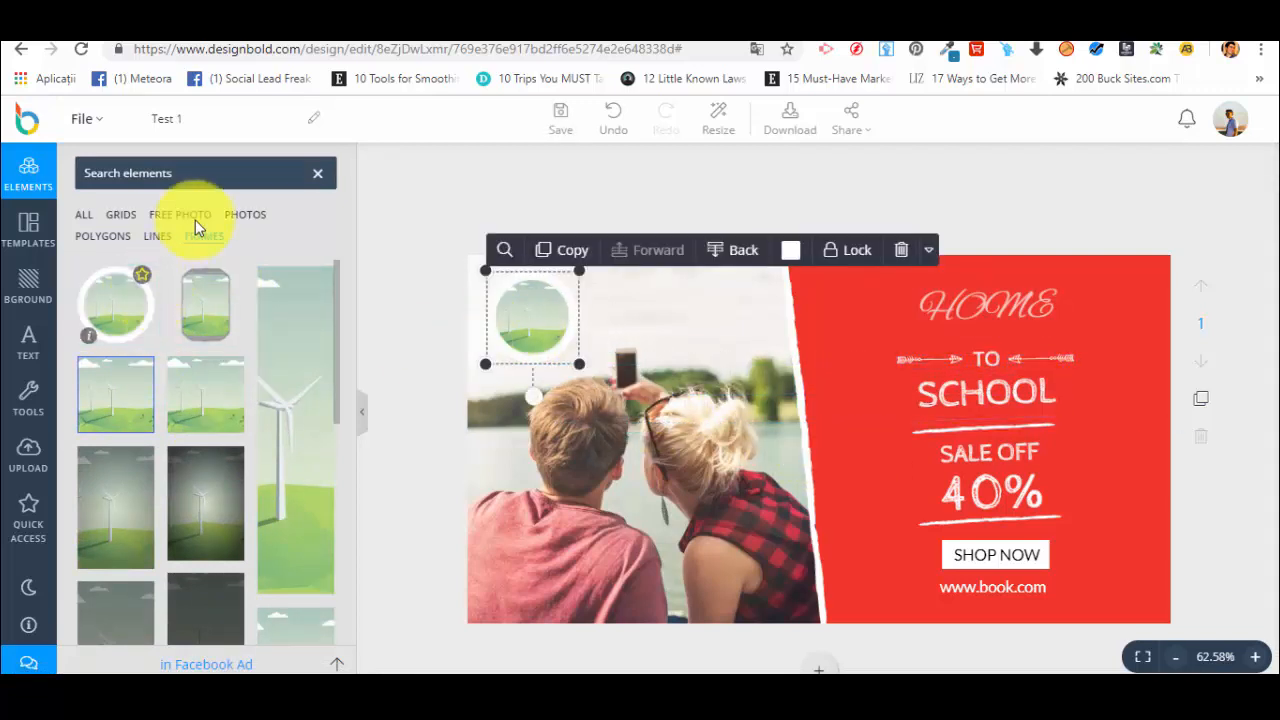
Enlarge the round frame and fill it with the free photo of the person in a dark red robe.
{"action": "left_click", "coordinate": [183, 222]}
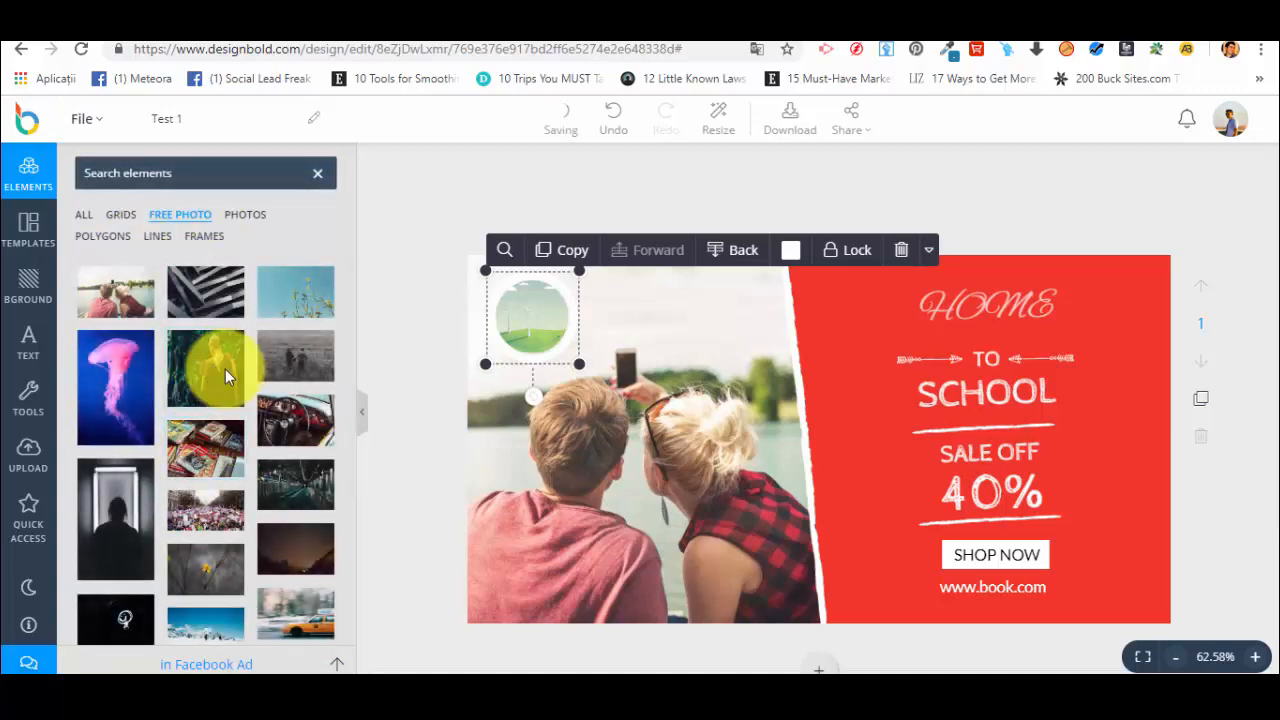
{"action": "left_click_drag", "start_coordinate": [225, 369], "coordinate": [160, 412]}
{"action": "left_click", "coordinate": [512, 342]}
{"action": "left_click_drag", "start_coordinate": [580, 365], "coordinate": [722, 507]}
{"action": "left_click_drag", "start_coordinate": [229, 371], "coordinate": [685, 428]}
Reposition the filled round frame over the couple photo, and delete it.
{"action": "left_click_drag", "start_coordinate": [509, 309], "coordinate": [509, 349]}
{"action": "double_click", "coordinate": [584, 385]}
{"action": "left_click", "coordinate": [531, 281]}
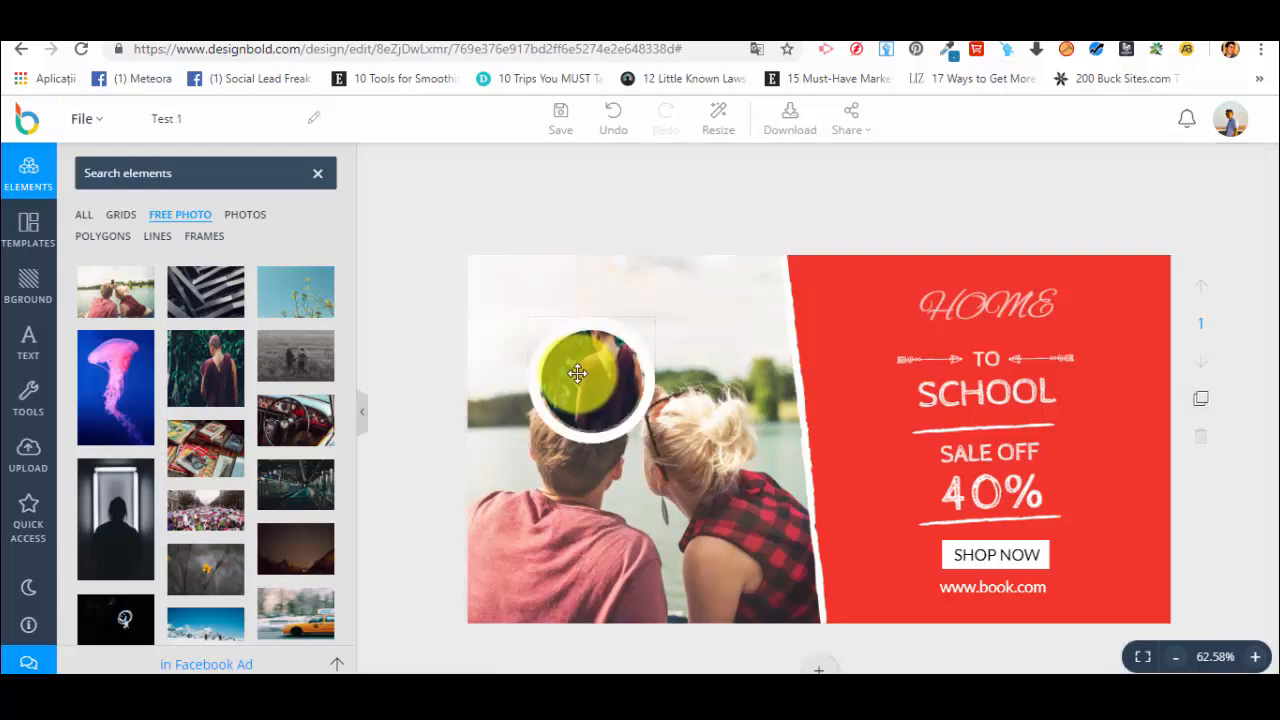
{"action": "left_click_drag", "start_coordinate": [577, 373], "coordinate": [586, 337]}
{"action": "left_click", "coordinate": [966, 260]}
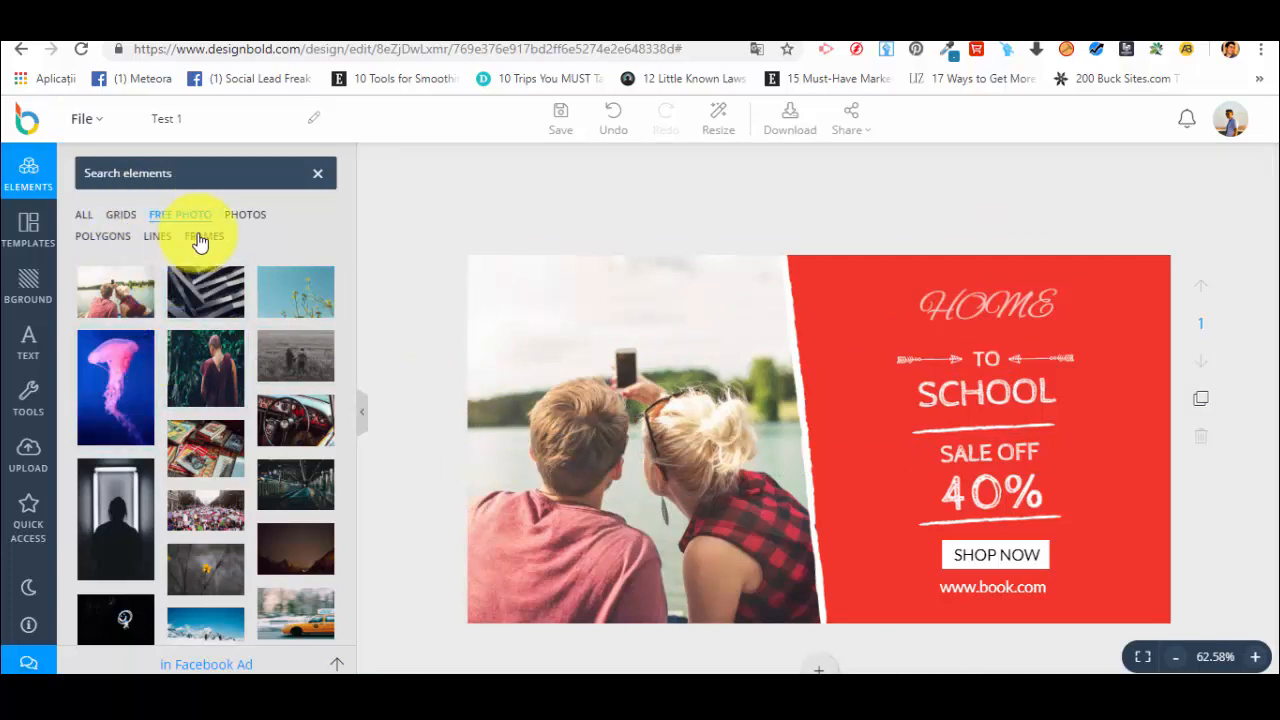
Look through the polygon shapes in the element library.
{"action": "left_click", "coordinate": [118, 240]}
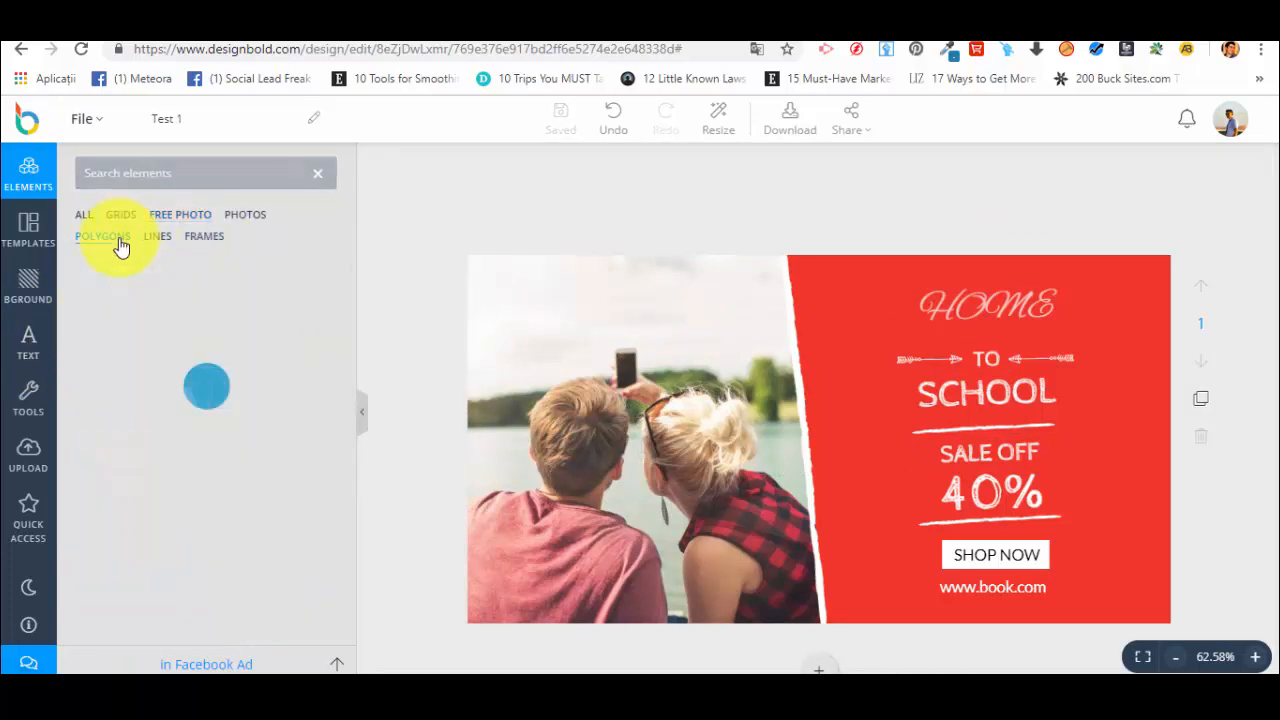
{"action": "scroll", "coordinate": [184, 454], "scroll_direction": "down", "scroll_amount": 1}
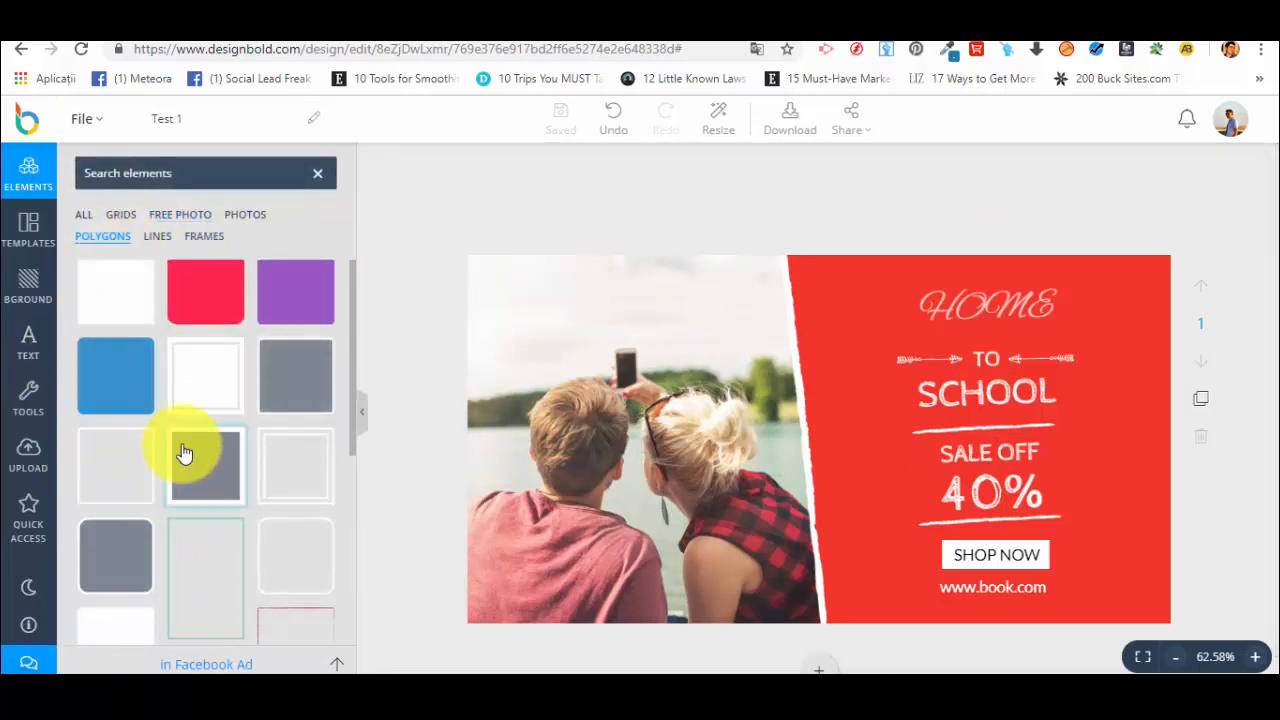
{"action": "scroll", "coordinate": [184, 450], "scroll_direction": "down", "scroll_amount": 3}
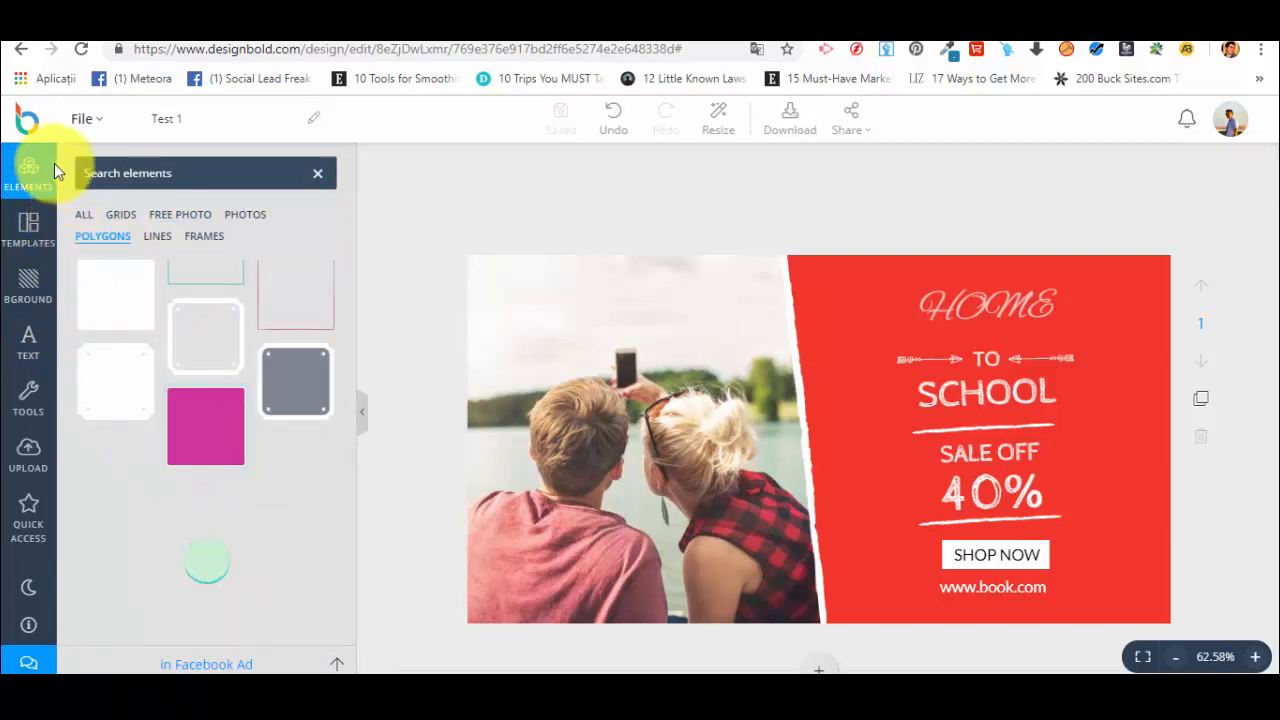
Apply the grid with two equal columns to the page.
{"action": "left_click", "coordinate": [318, 174]}
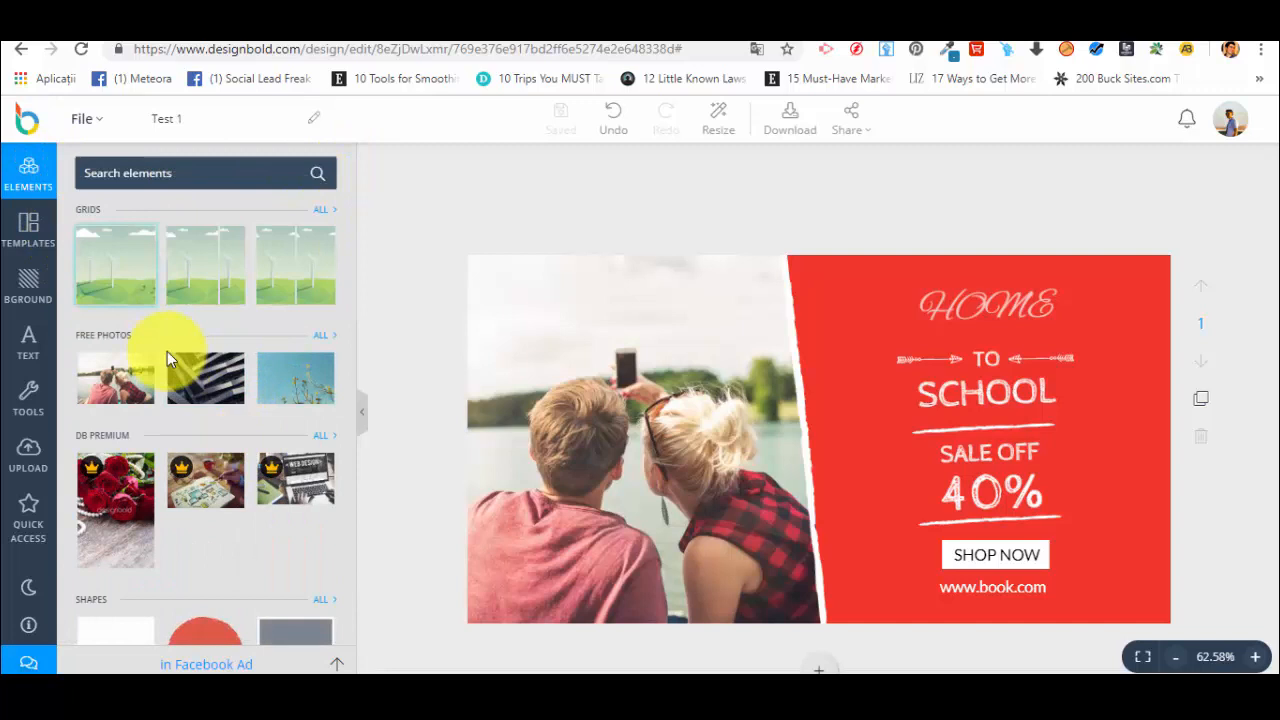
{"action": "left_click", "coordinate": [297, 260]}
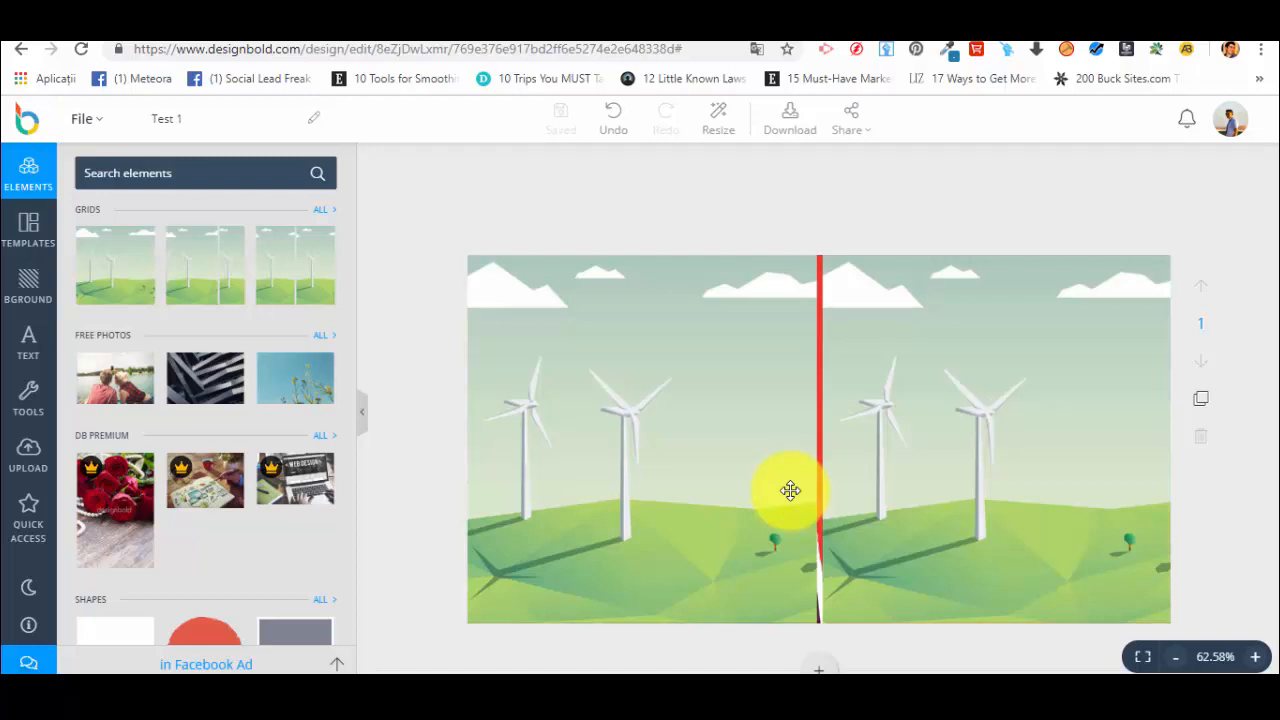
Apply the five-cell grid with two cells in the upper row and three in the lower row.
{"action": "left_click", "coordinate": [321, 210]}
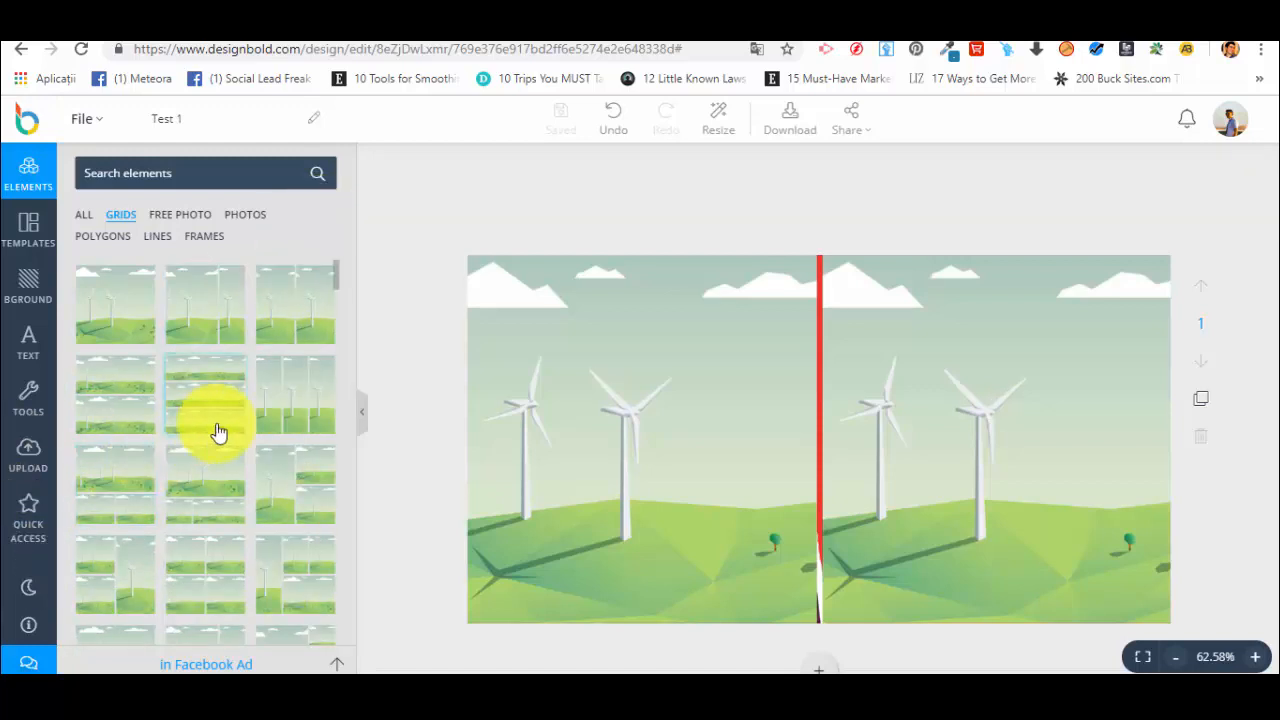
{"action": "scroll", "coordinate": [263, 501], "scroll_direction": "down", "scroll_amount": 3}
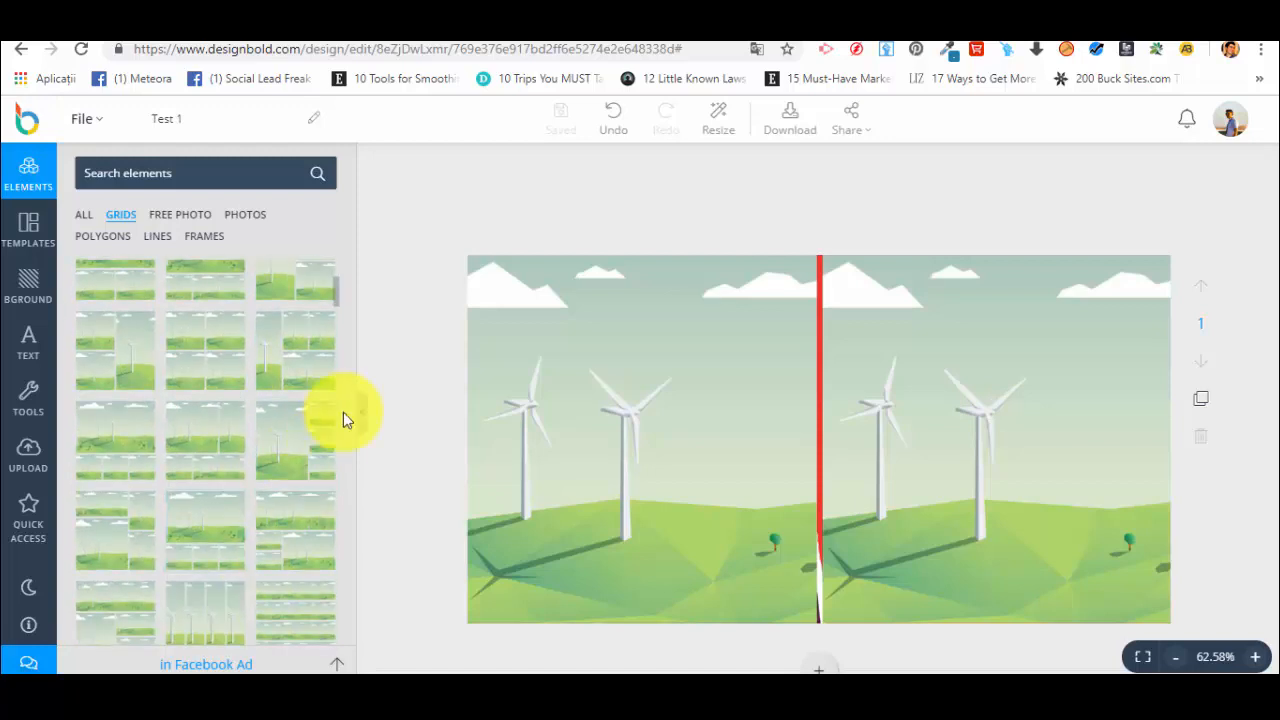
{"action": "scroll", "coordinate": [434, 436], "scroll_direction": "down", "scroll_amount": 1}
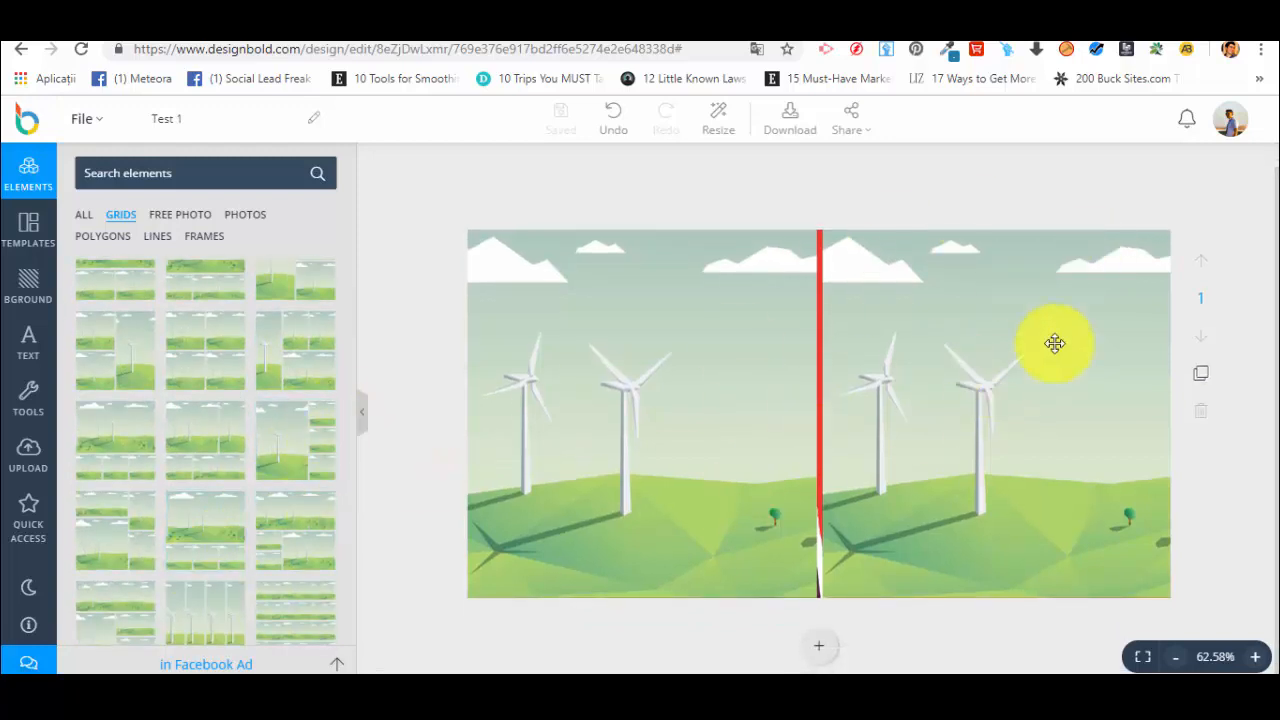
{"action": "scroll", "coordinate": [268, 537], "scroll_direction": "down", "scroll_amount": 1}
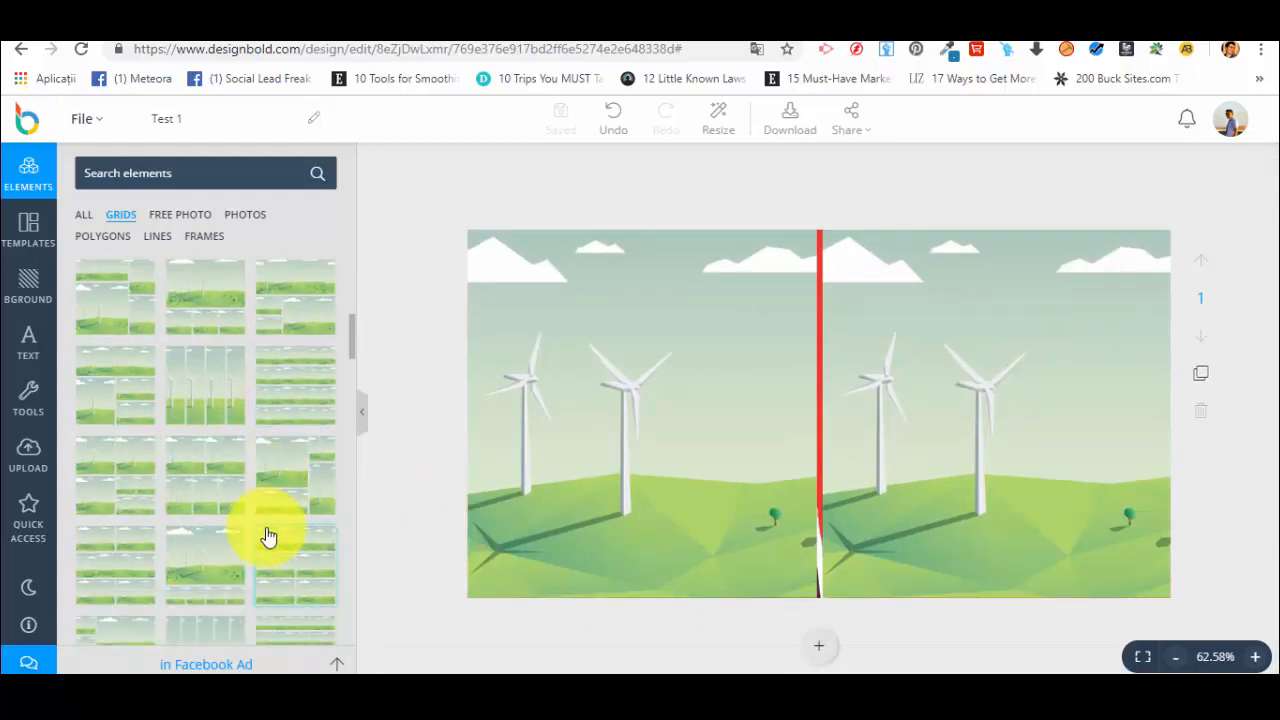
{"action": "left_click", "coordinate": [233, 464]}
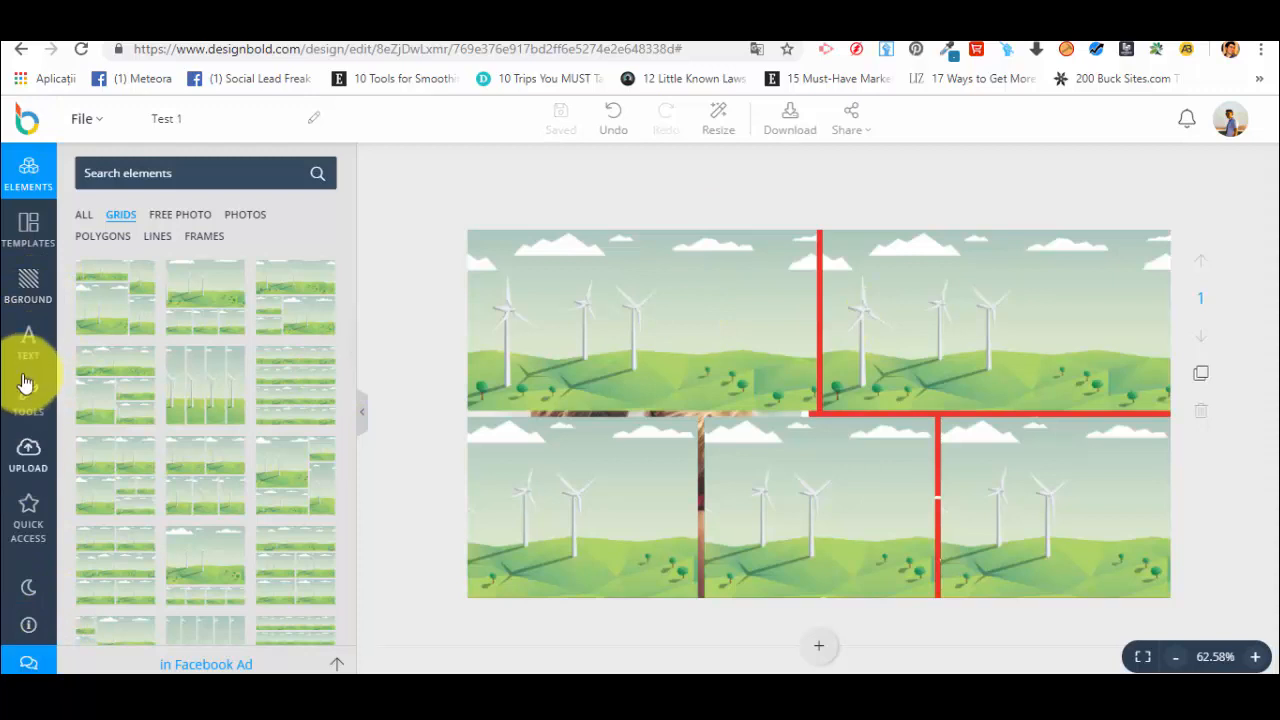
Fill the grid's upper-left cell with the free photo of the couple by the lake.
{"action": "left_click", "coordinate": [182, 215]}
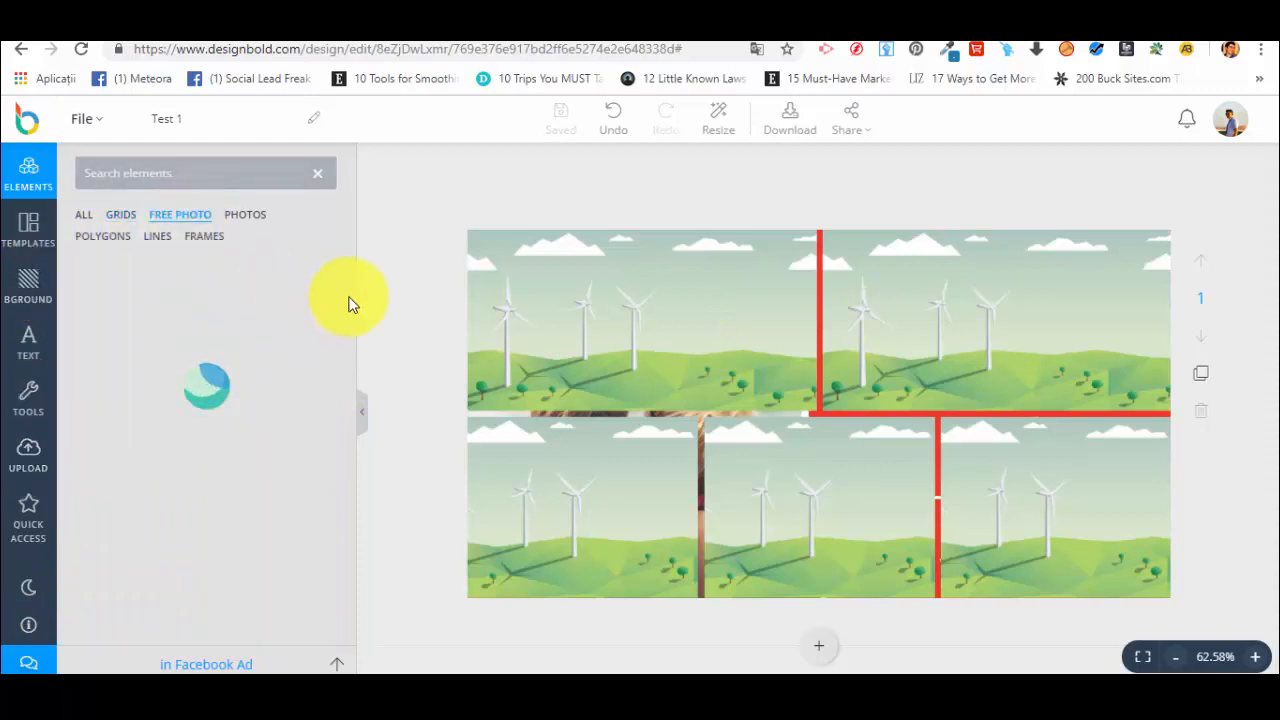
{"action": "left_click_drag", "start_coordinate": [106, 286], "coordinate": [466, 323]}
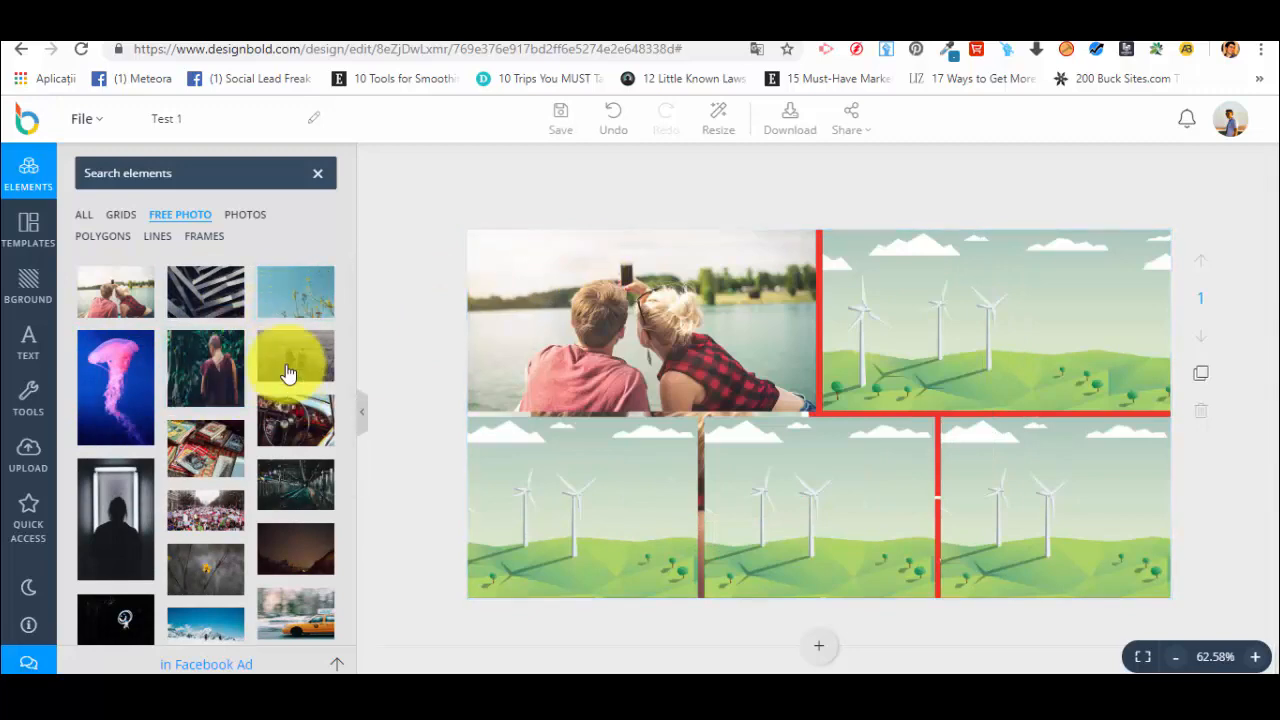
Fill the grid's remaining cells with the free photos of the children in a field, the car dashboard, the old magazines and the silhouetted person.
{"action": "left_click_drag", "start_coordinate": [287, 373], "coordinate": [831, 286]}
{"action": "left_click_drag", "start_coordinate": [255, 428], "coordinate": [648, 488]}
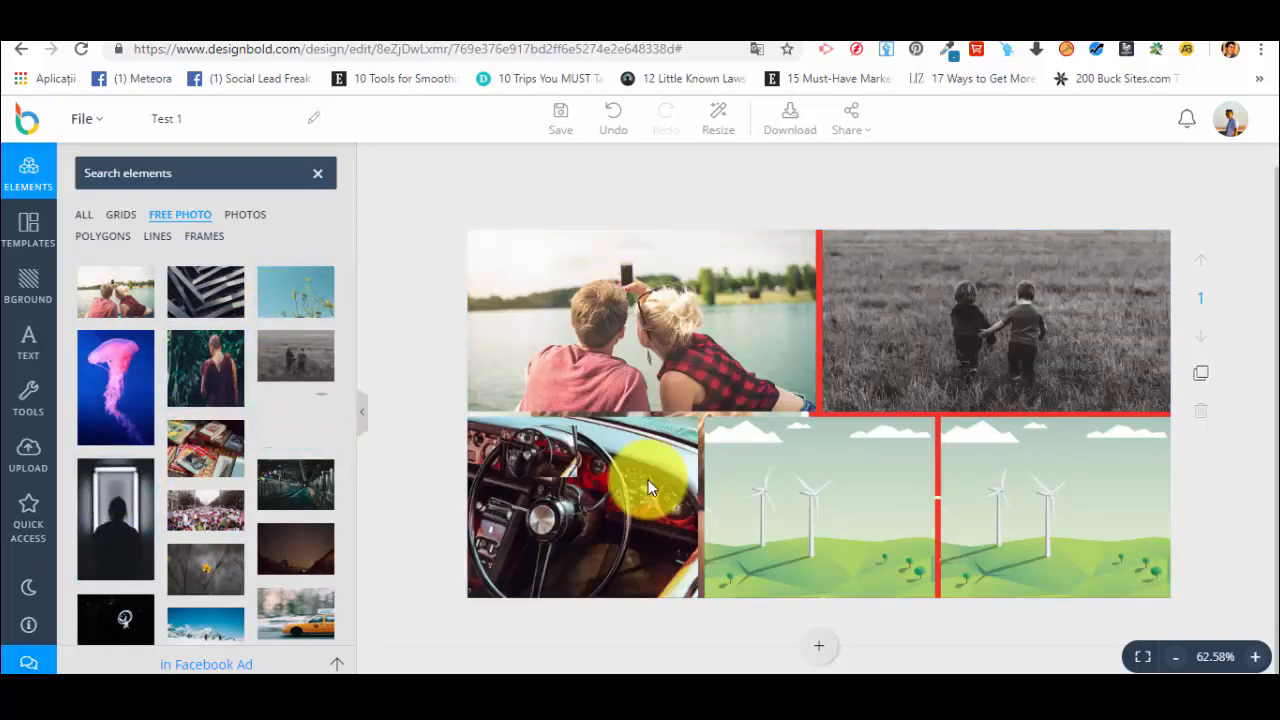
{"action": "left_click_drag", "start_coordinate": [205, 447], "coordinate": [848, 467]}
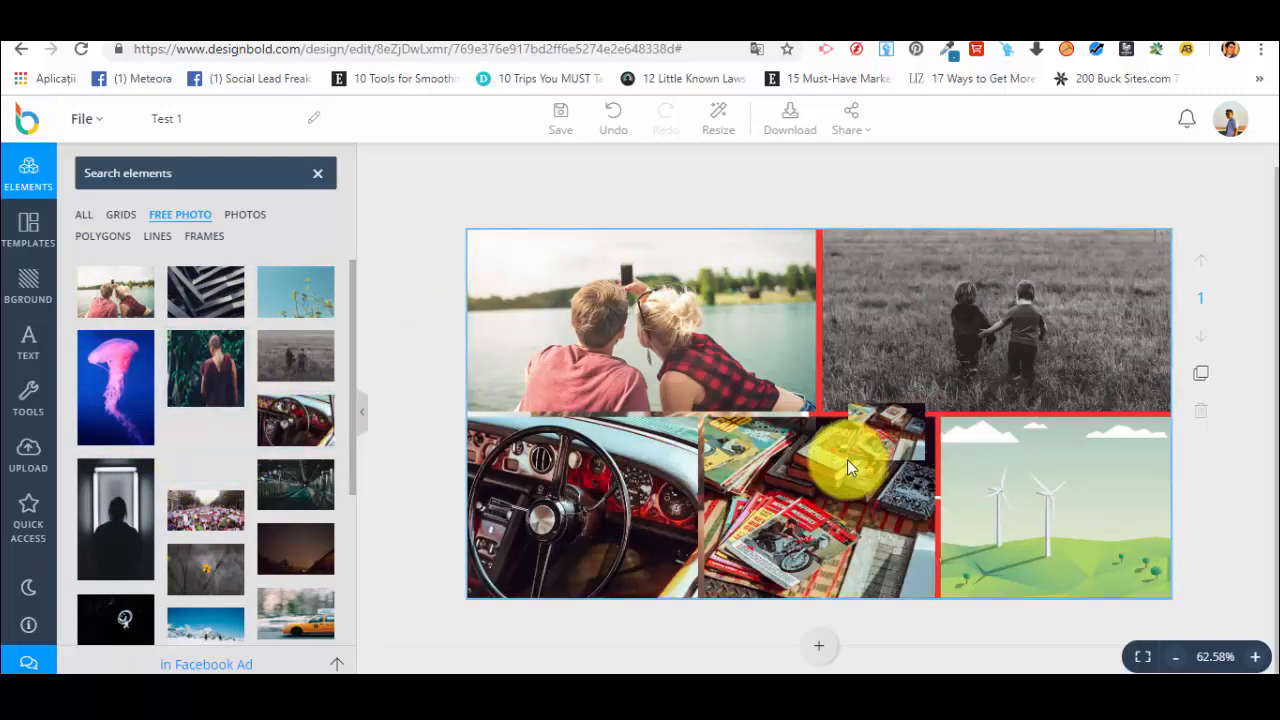
{"action": "left_click_drag", "start_coordinate": [109, 529], "coordinate": [1063, 508]}
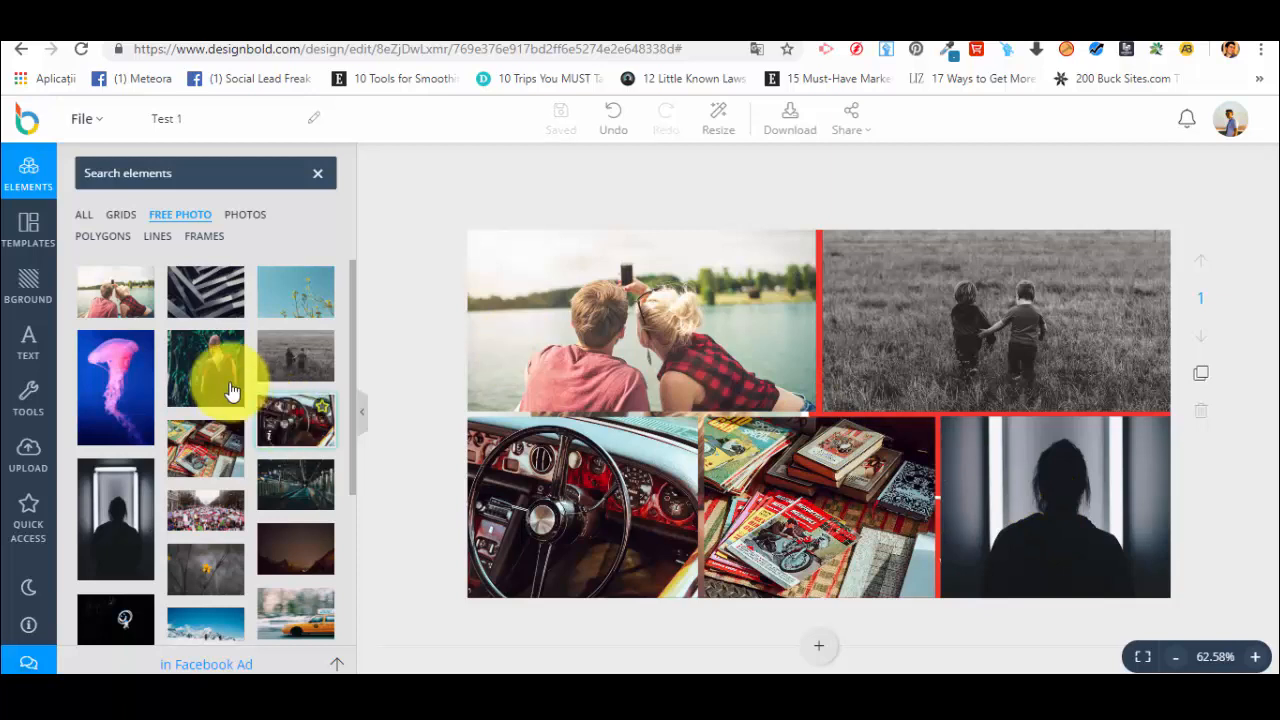
Try the purple palette colour as the page background and delete that background.
{"action": "left_click", "coordinate": [35, 301]}
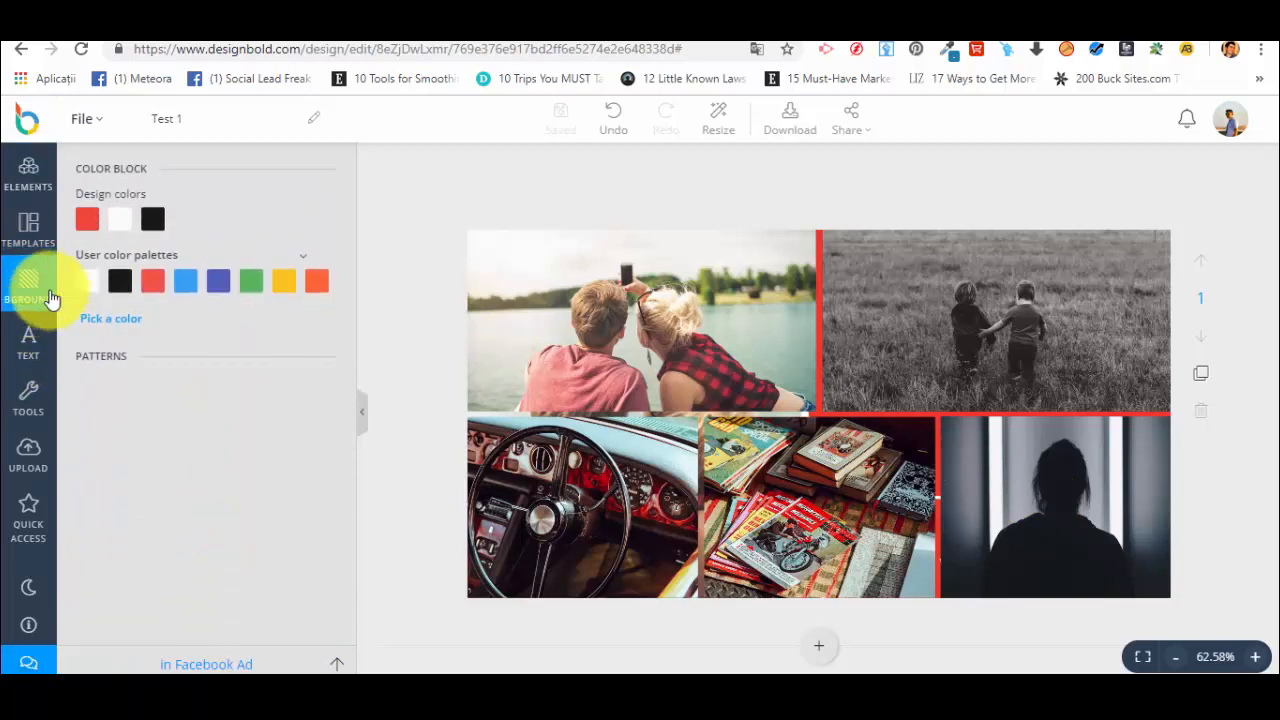
{"action": "left_click", "coordinate": [216, 284]}
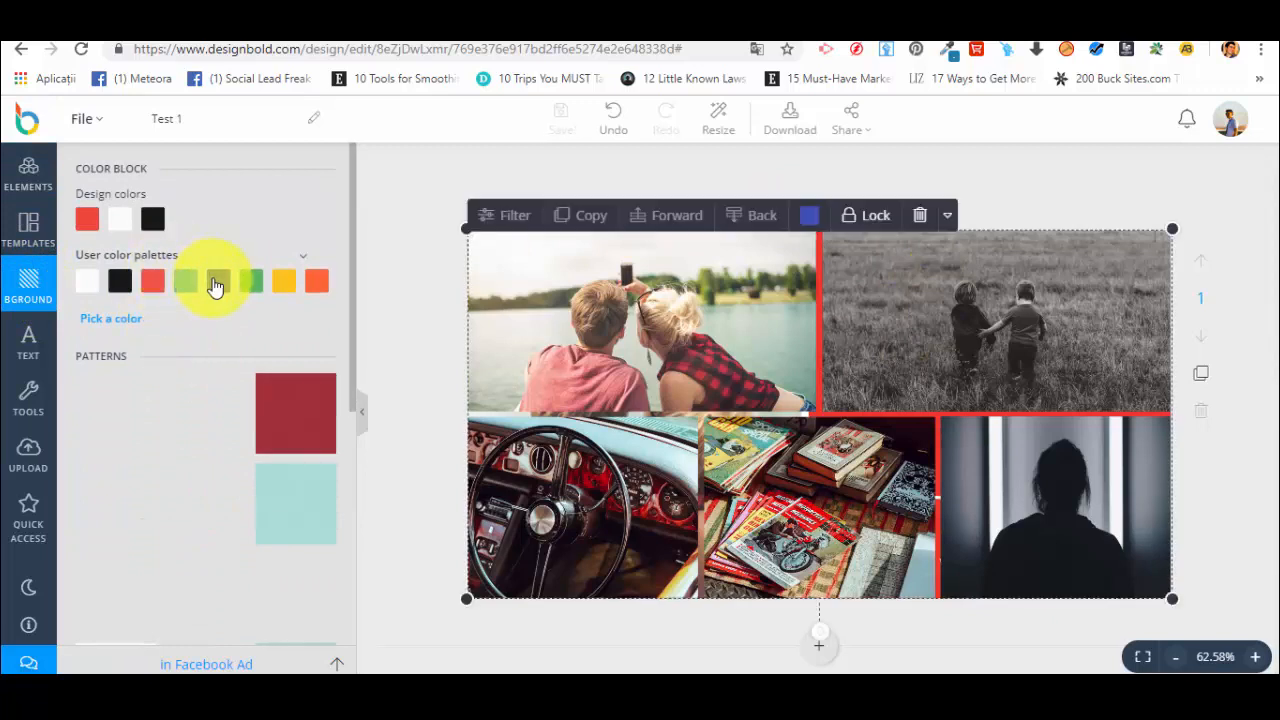
{"action": "left_click", "coordinate": [916, 216]}
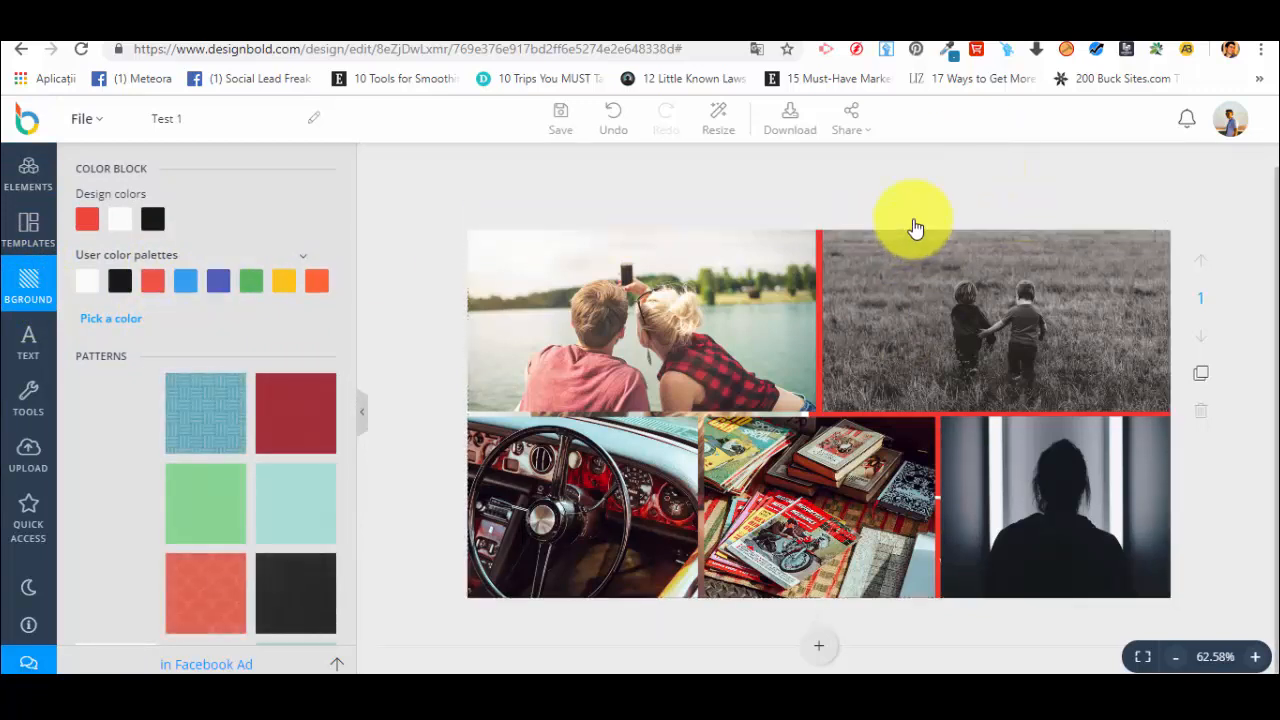
Delete the five-cell photo grid and the HOME heading from the page.
{"action": "left_click", "coordinate": [1086, 263]}
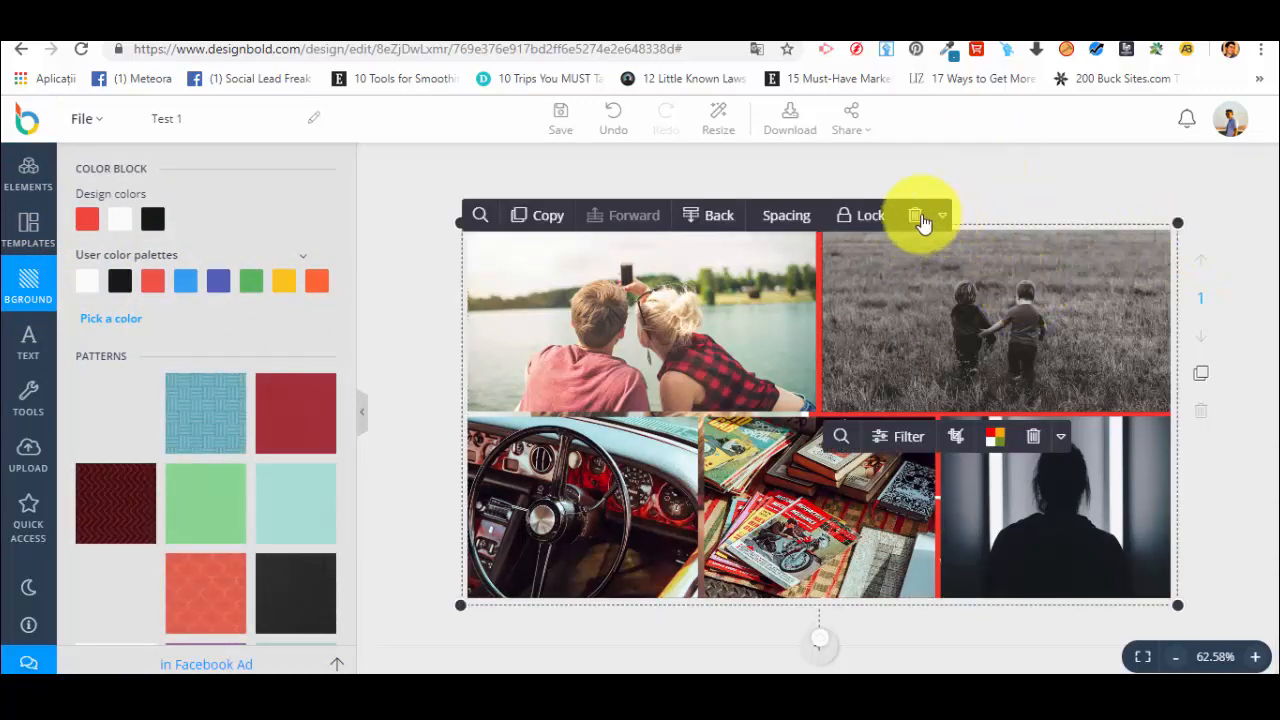
{"action": "left_click", "coordinate": [916, 216]}
{"action": "double_click", "coordinate": [940, 277]}
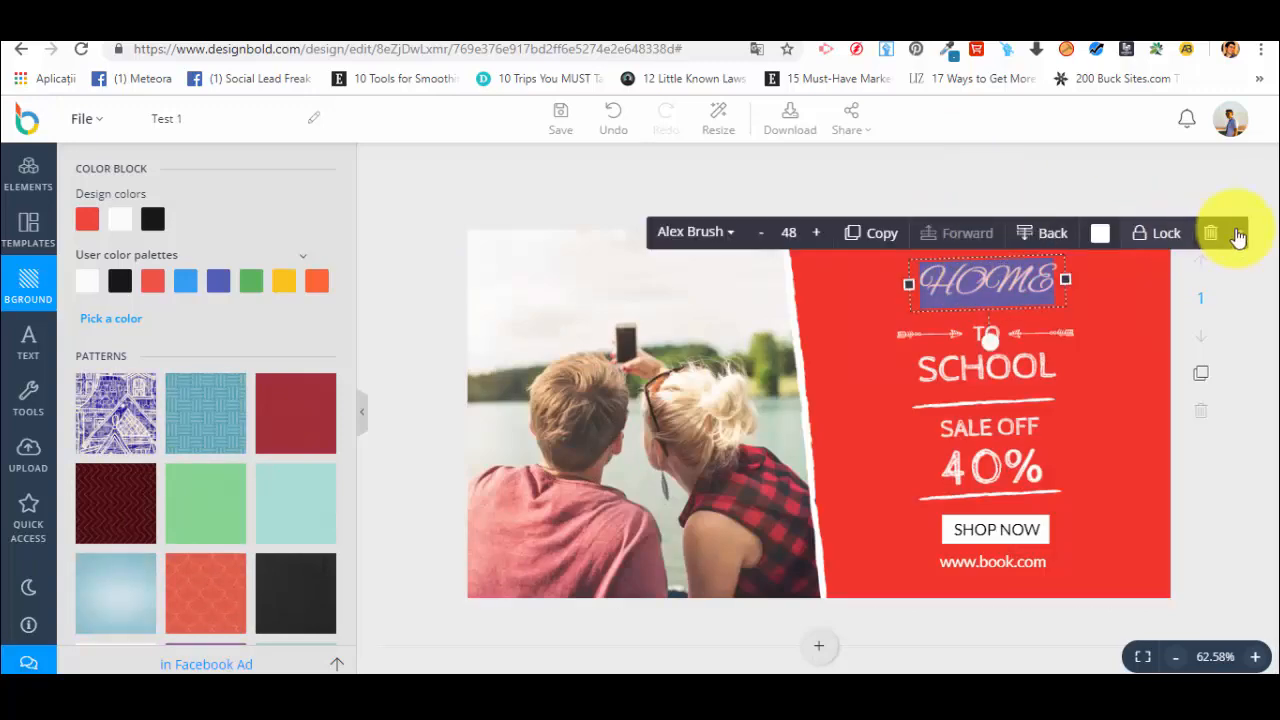
{"action": "left_click", "coordinate": [1207, 234]}
Delete the red panel, the large photo of the couple and the SHOP NOW text.
{"action": "left_click", "coordinate": [1074, 294]}
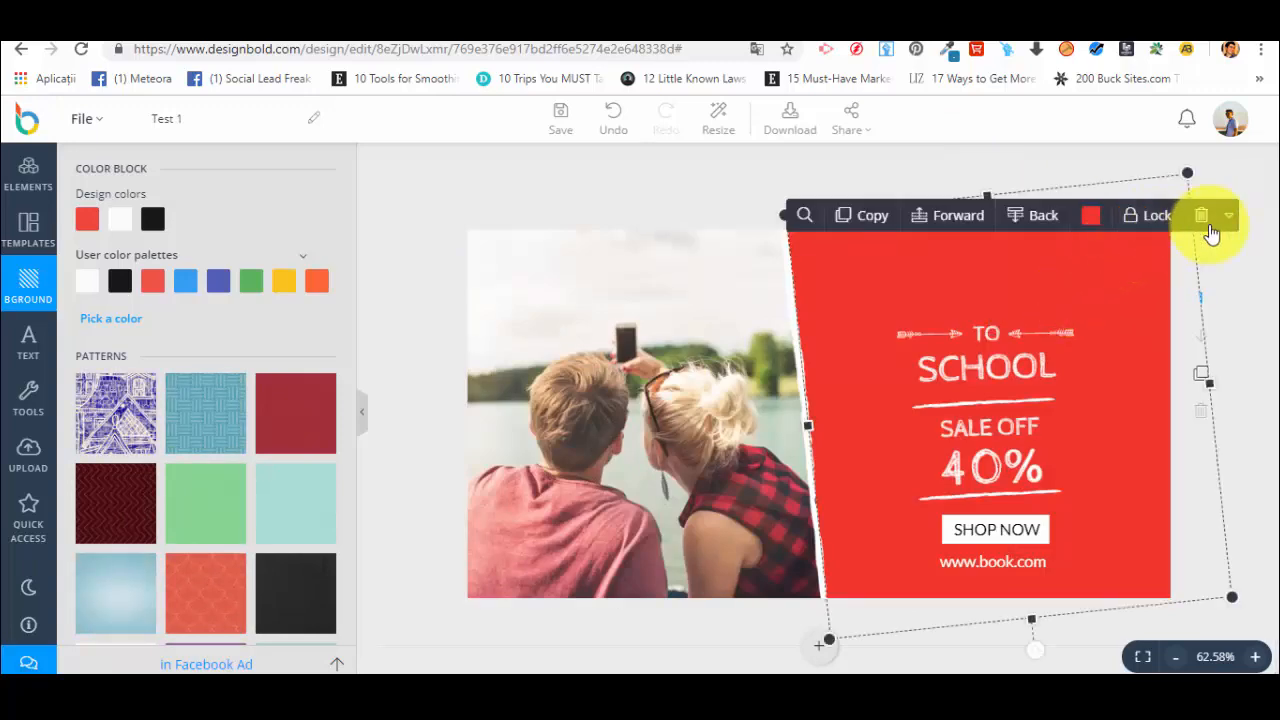
{"action": "left_click", "coordinate": [1201, 216]}
{"action": "left_click", "coordinate": [790, 300]}
{"action": "left_click", "coordinate": [912, 216]}
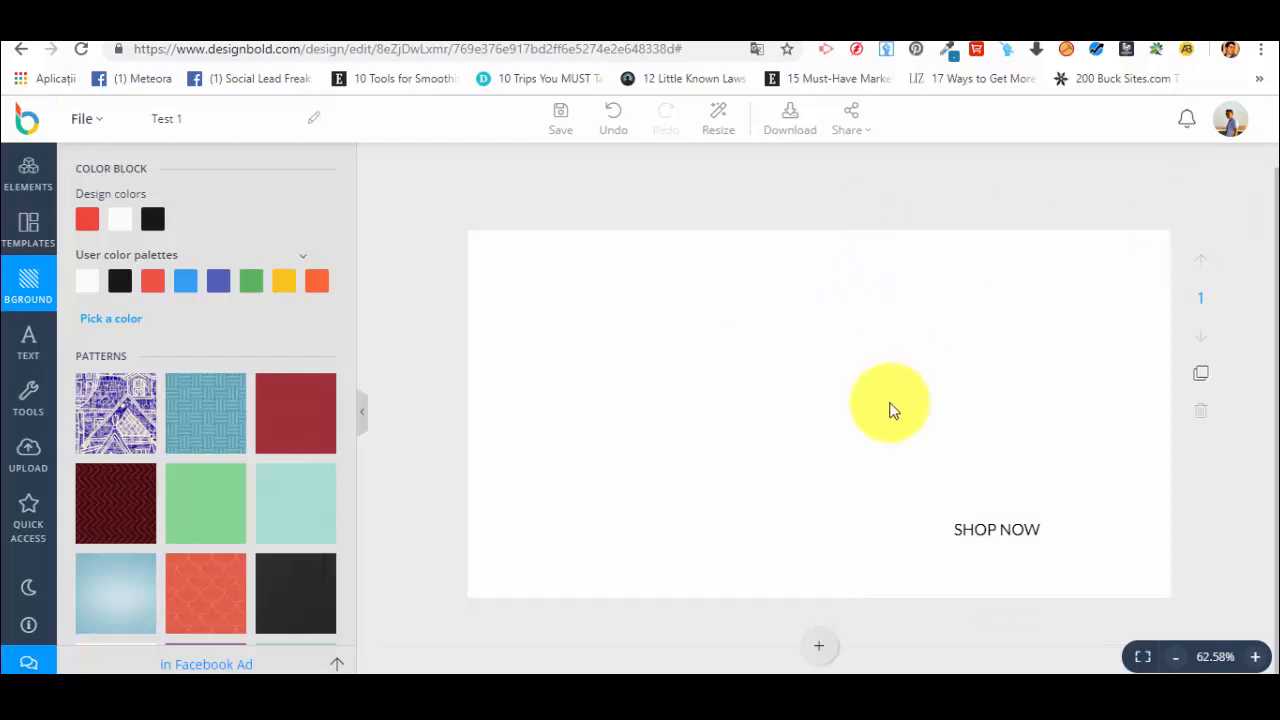
{"action": "left_click", "coordinate": [997, 529]}
{"action": "left_click", "coordinate": [1211, 499]}
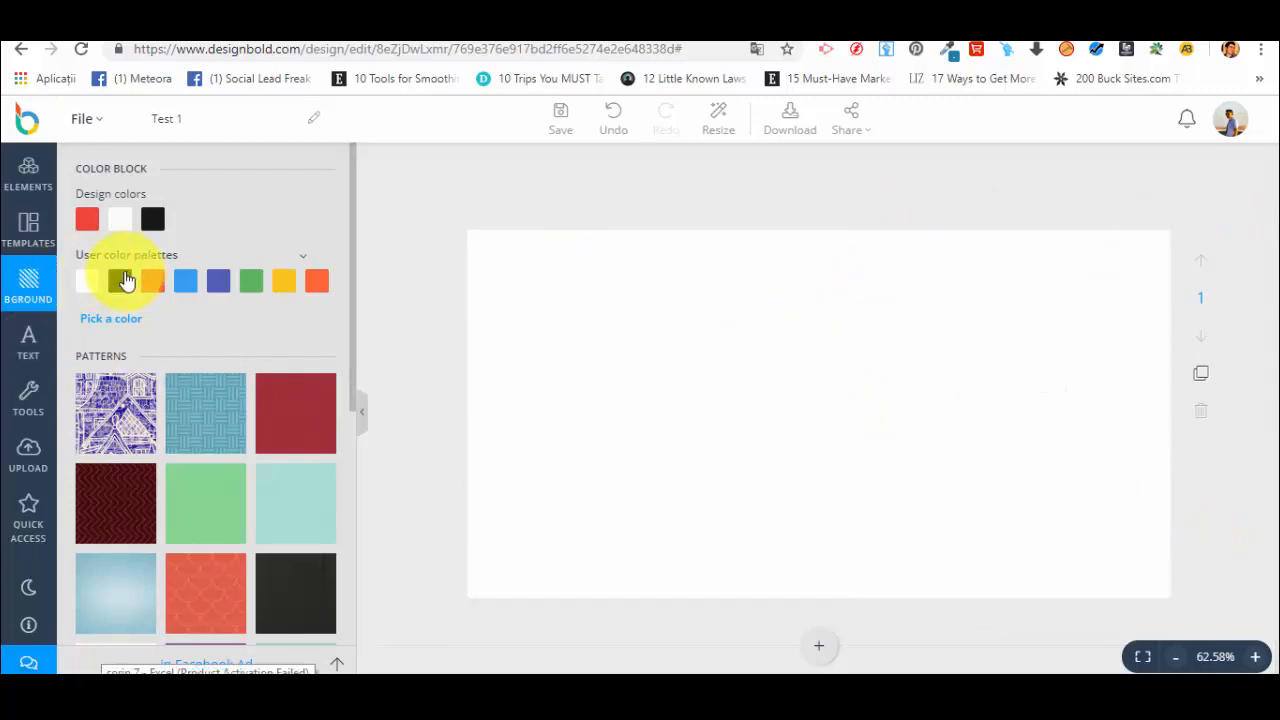
Try the black, purple and yellow palette colours as the page background.
{"action": "left_click", "coordinate": [127, 281]}
{"action": "left_click", "coordinate": [220, 280]}
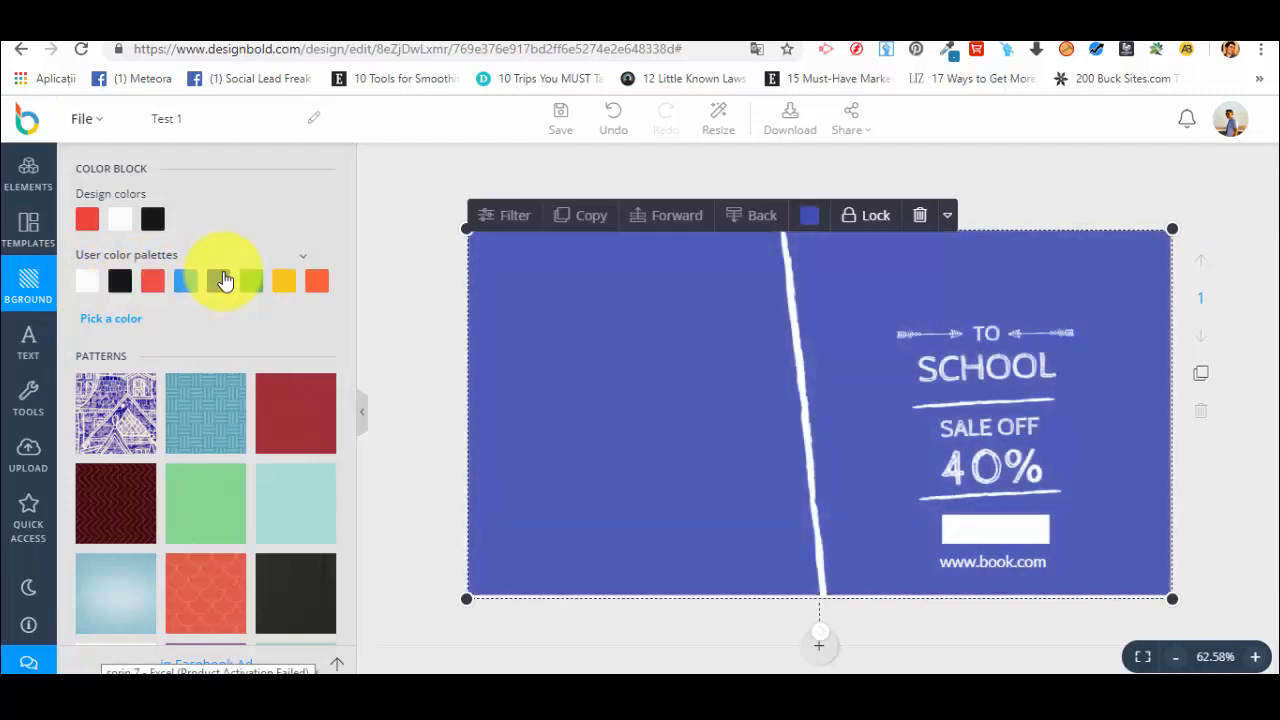
{"action": "left_click", "coordinate": [286, 280]}
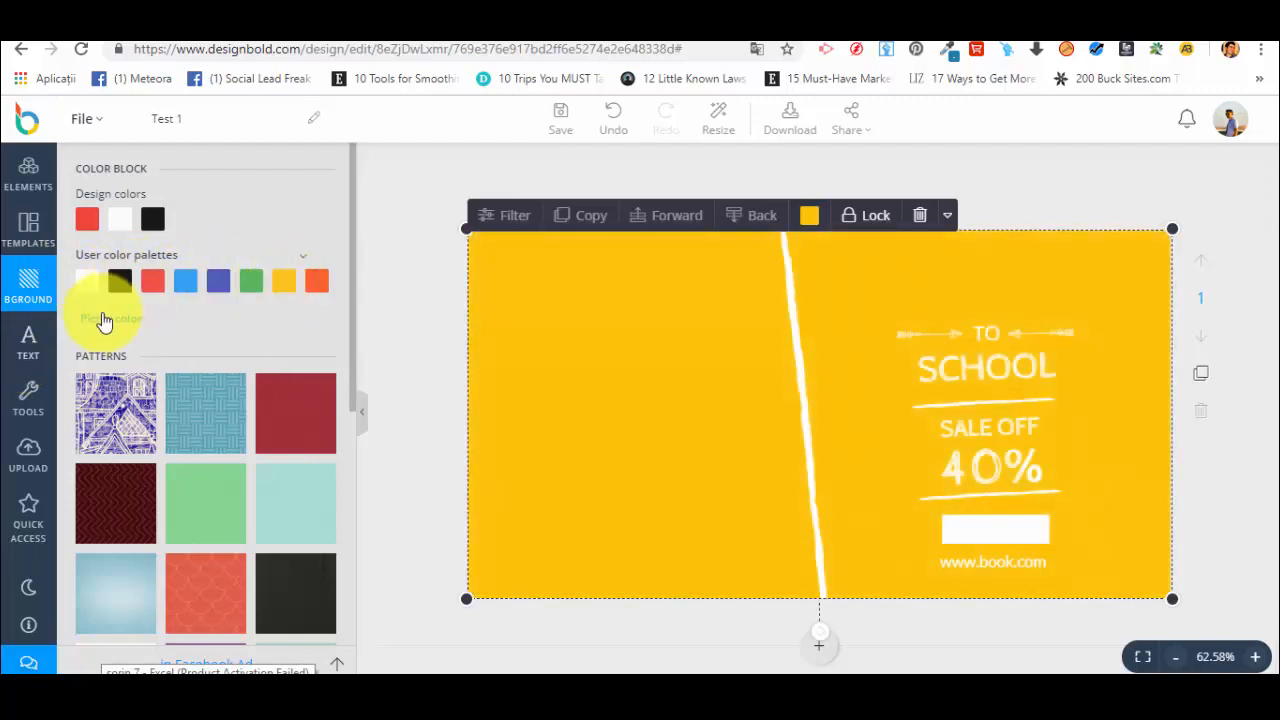
Try the blue woven, dark red, coral scale and maroon zigzag patterns as the page background.
{"action": "scroll", "coordinate": [163, 371], "scroll_direction": "down", "scroll_amount": 2}
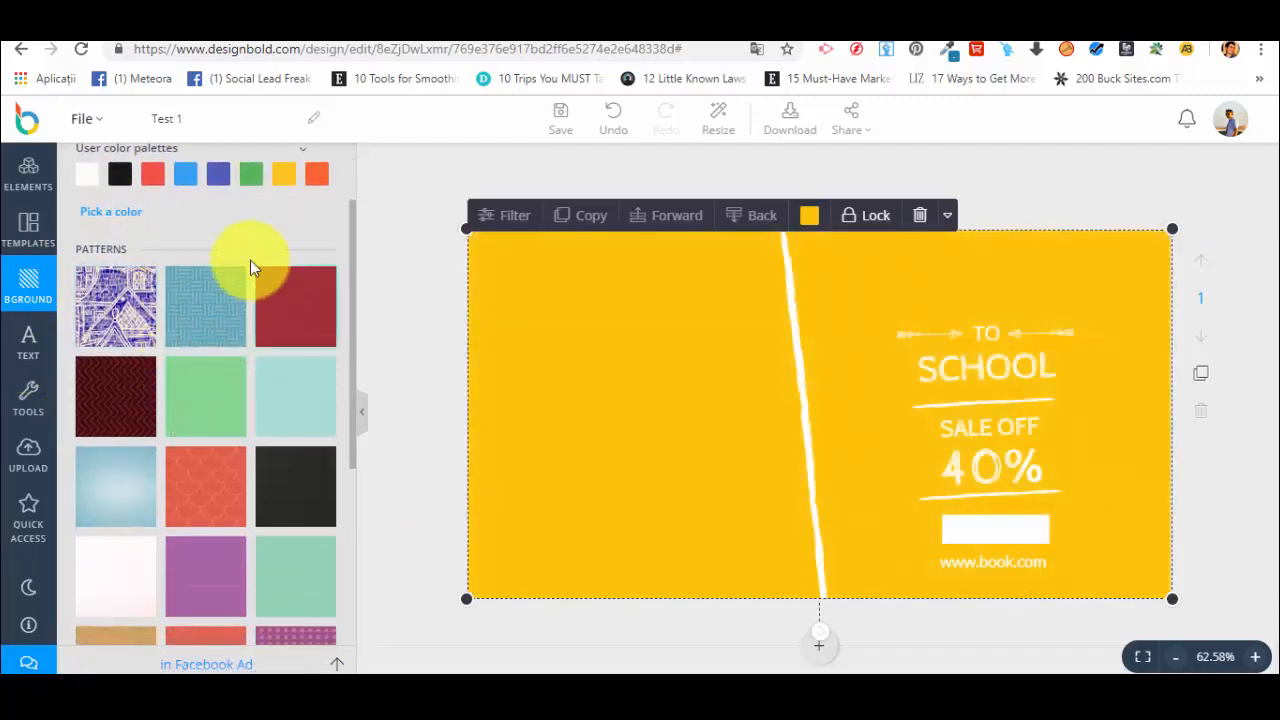
{"action": "left_click", "coordinate": [208, 294]}
{"action": "left_click", "coordinate": [294, 323]}
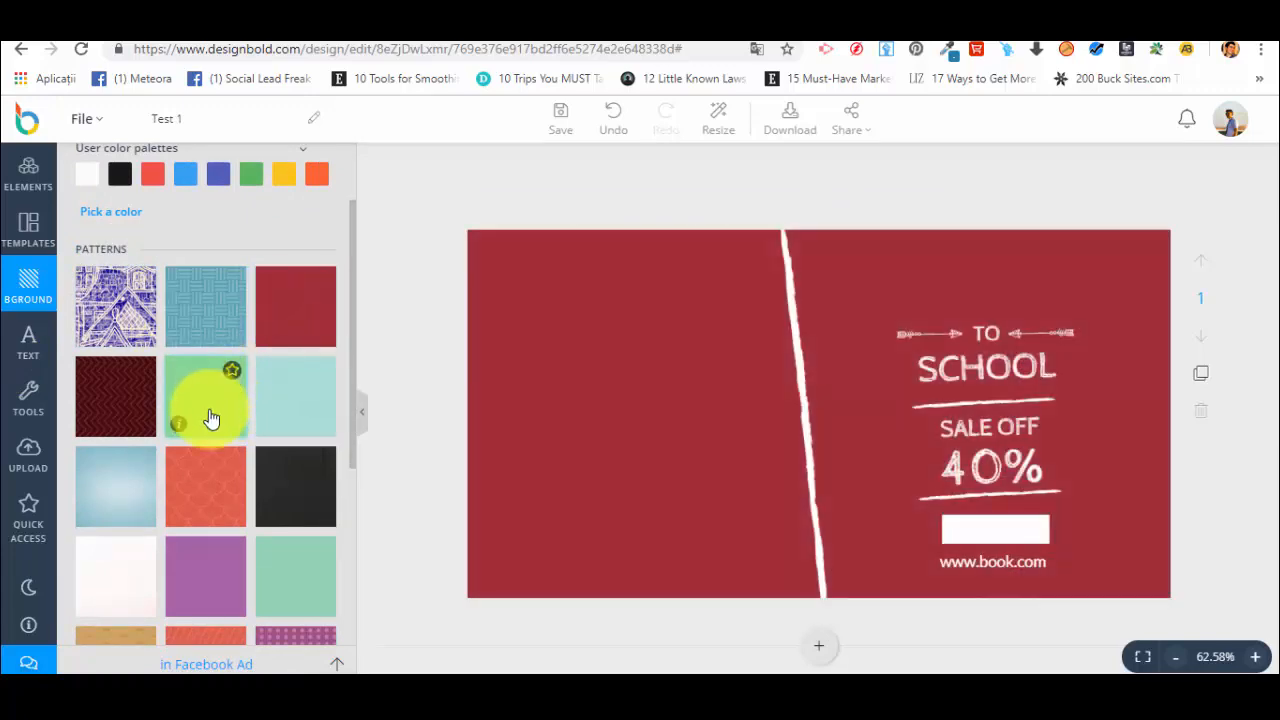
{"action": "left_click", "coordinate": [201, 486]}
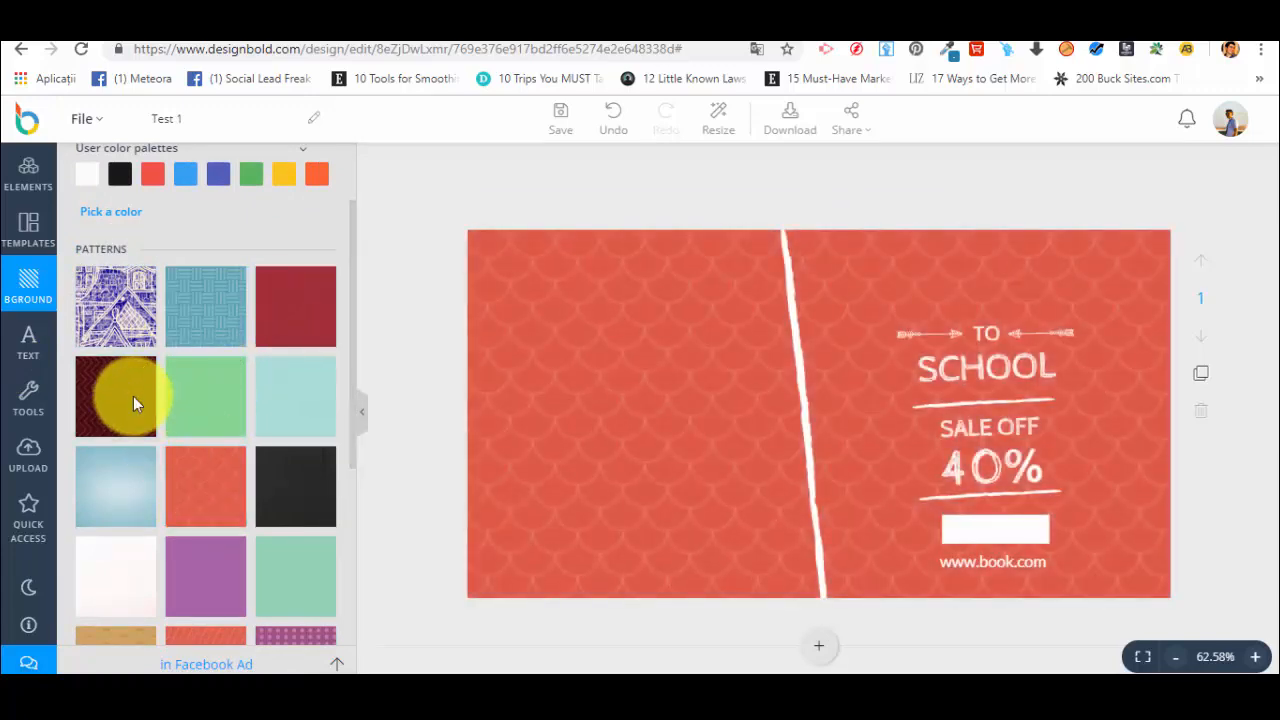
{"action": "left_click", "coordinate": [133, 396]}
Look through the remaining background patterns and apply the light blue textured one to the page.
{"action": "scroll", "coordinate": [117, 386], "scroll_direction": "down", "scroll_amount": 3}
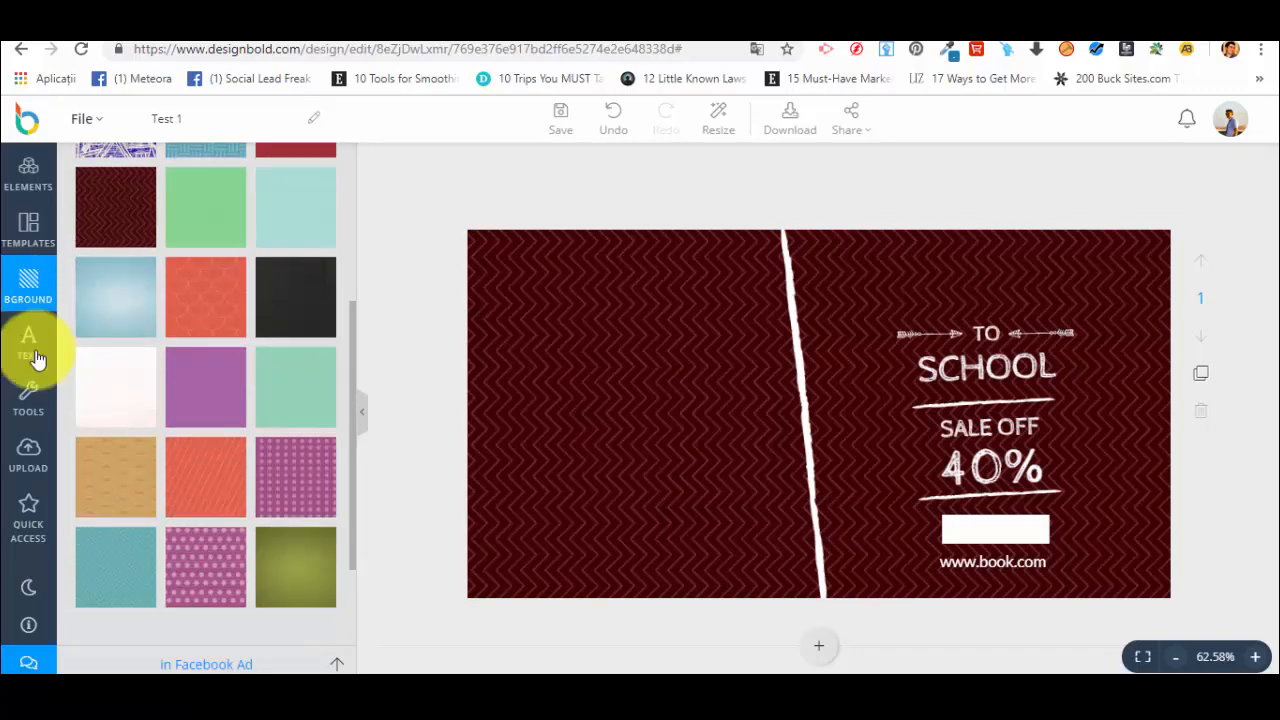
{"action": "scroll", "coordinate": [280, 414], "scroll_direction": "down", "scroll_amount": 3}
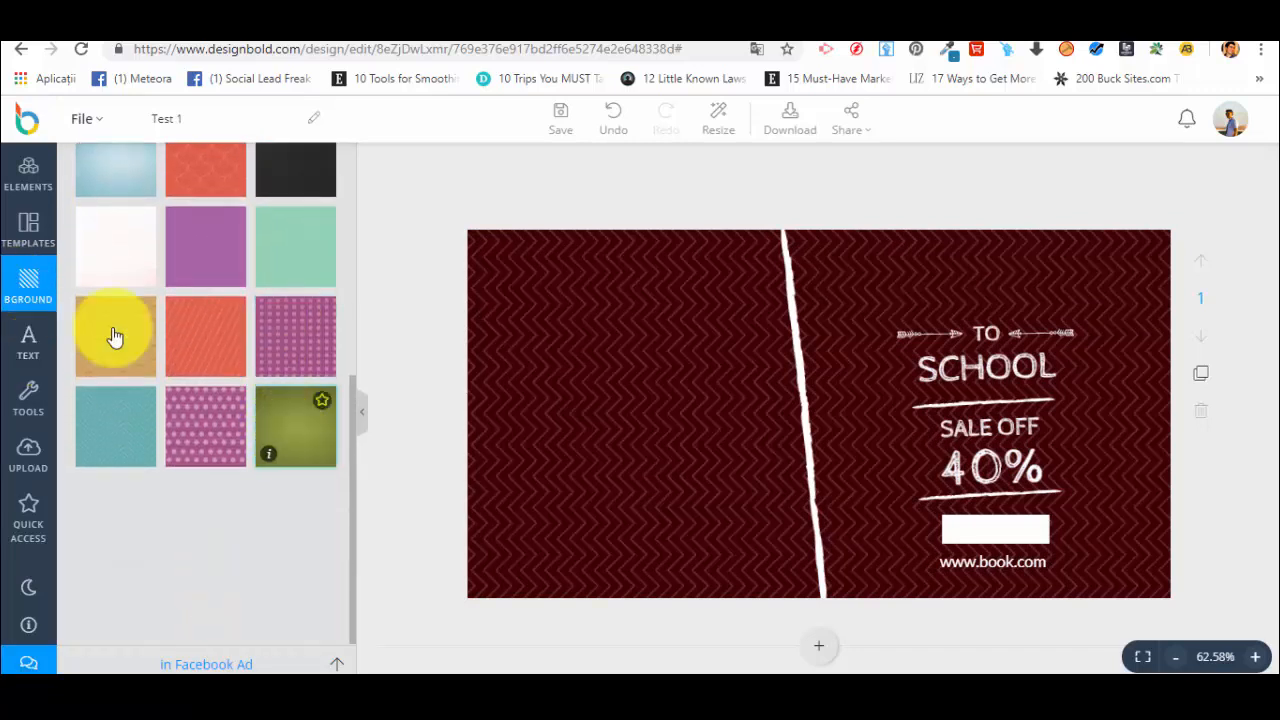
{"action": "left_click", "coordinate": [106, 168]}
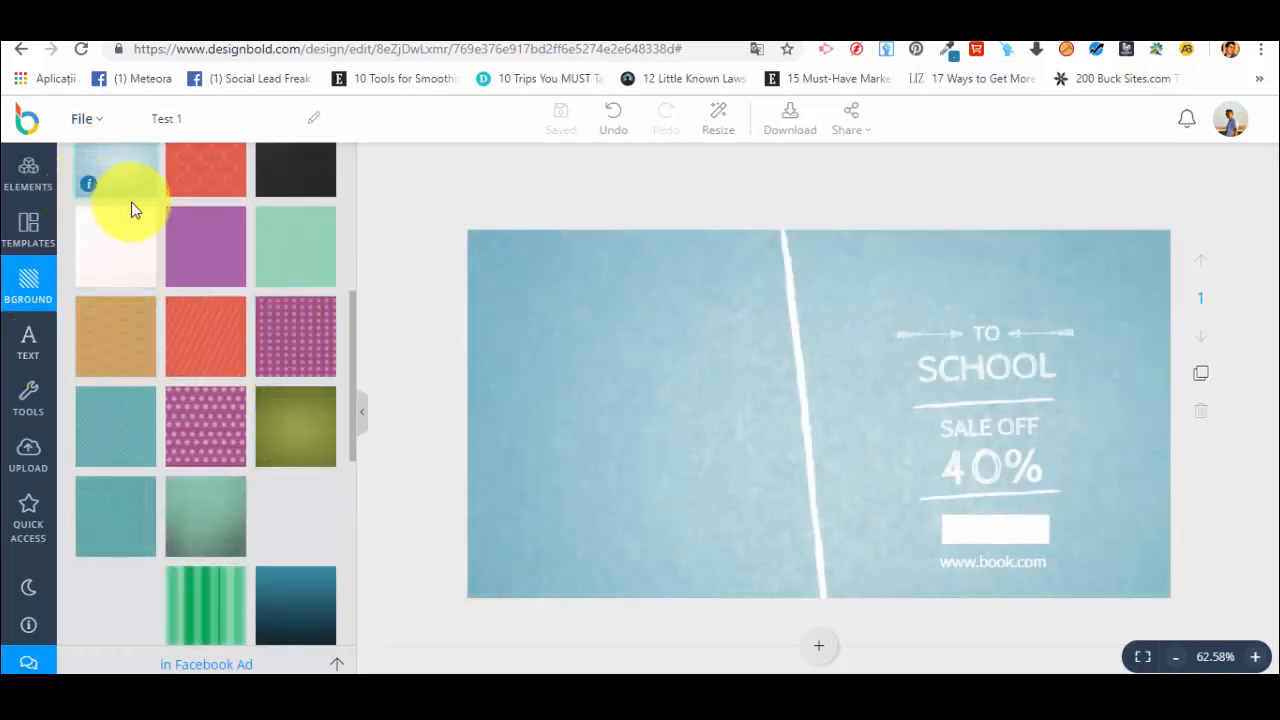
Add the green TEXT HERE banner to the page and place it left of the white dividing line.
{"action": "left_click", "coordinate": [28, 345]}
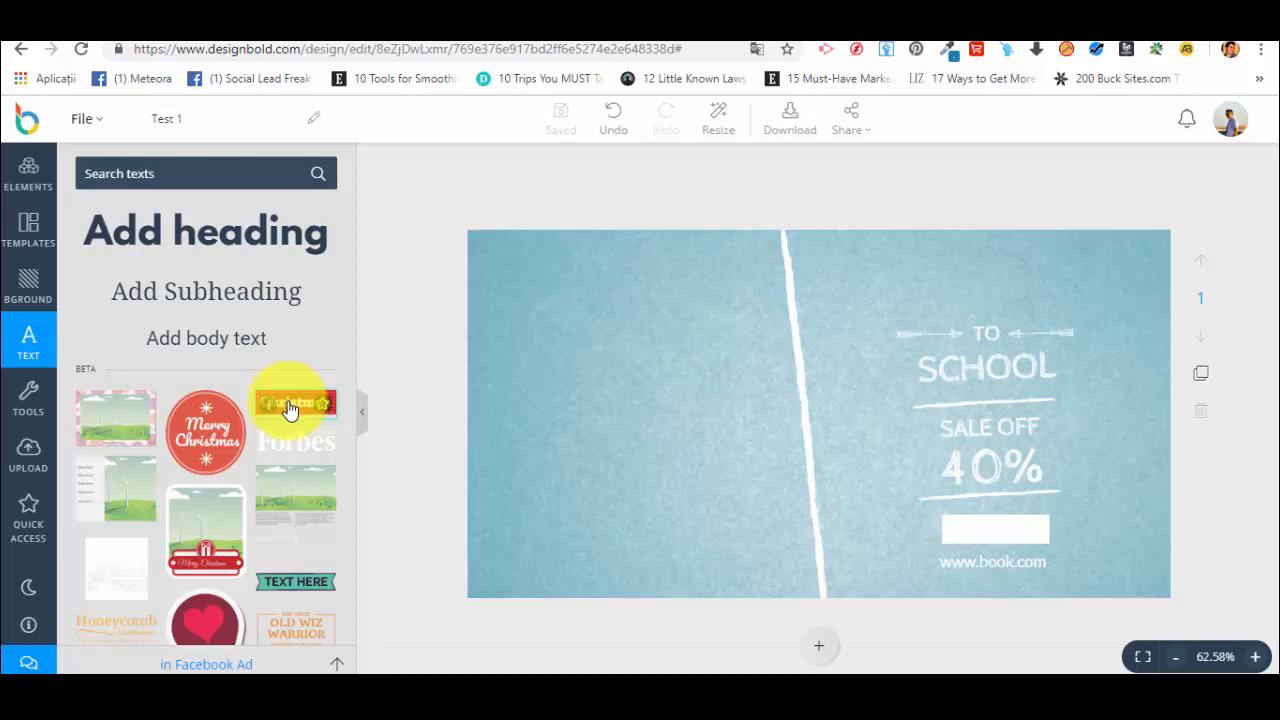
{"action": "scroll", "coordinate": [300, 440], "scroll_direction": "down", "scroll_amount": 2}
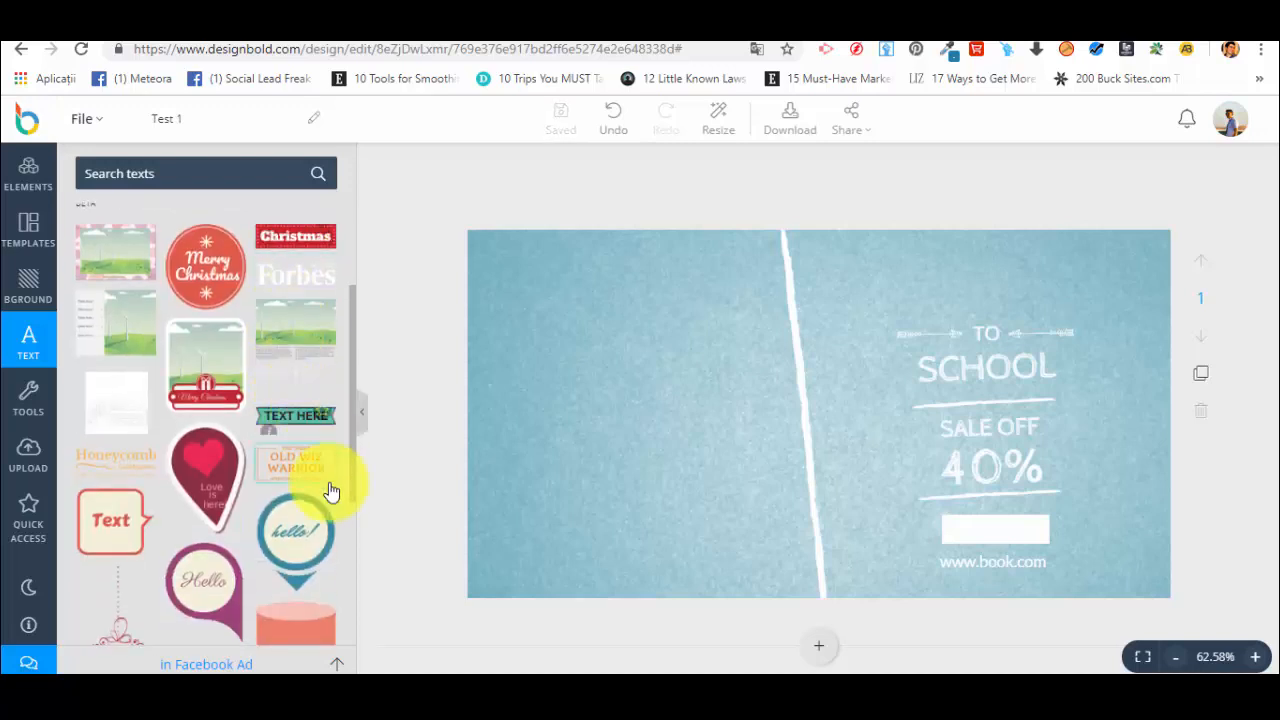
{"action": "left_click", "coordinate": [285, 422]}
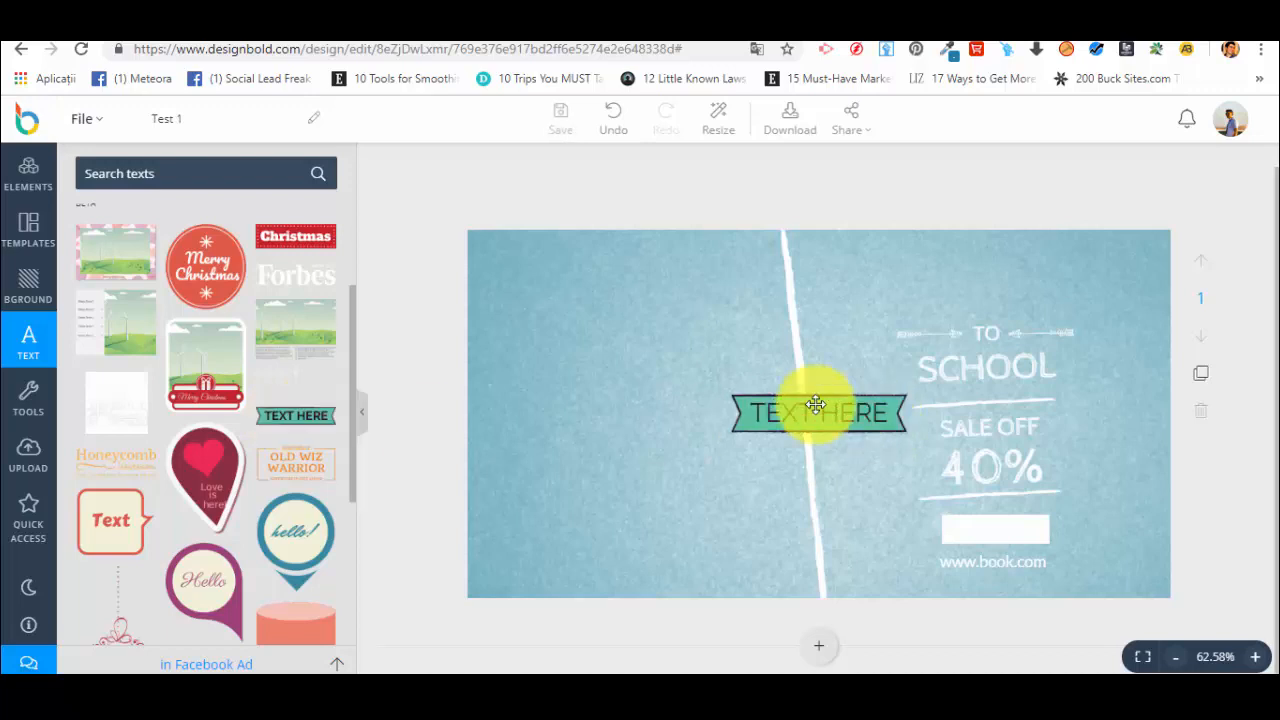
{"action": "left_click_drag", "start_coordinate": [777, 414], "coordinate": [668, 447]}
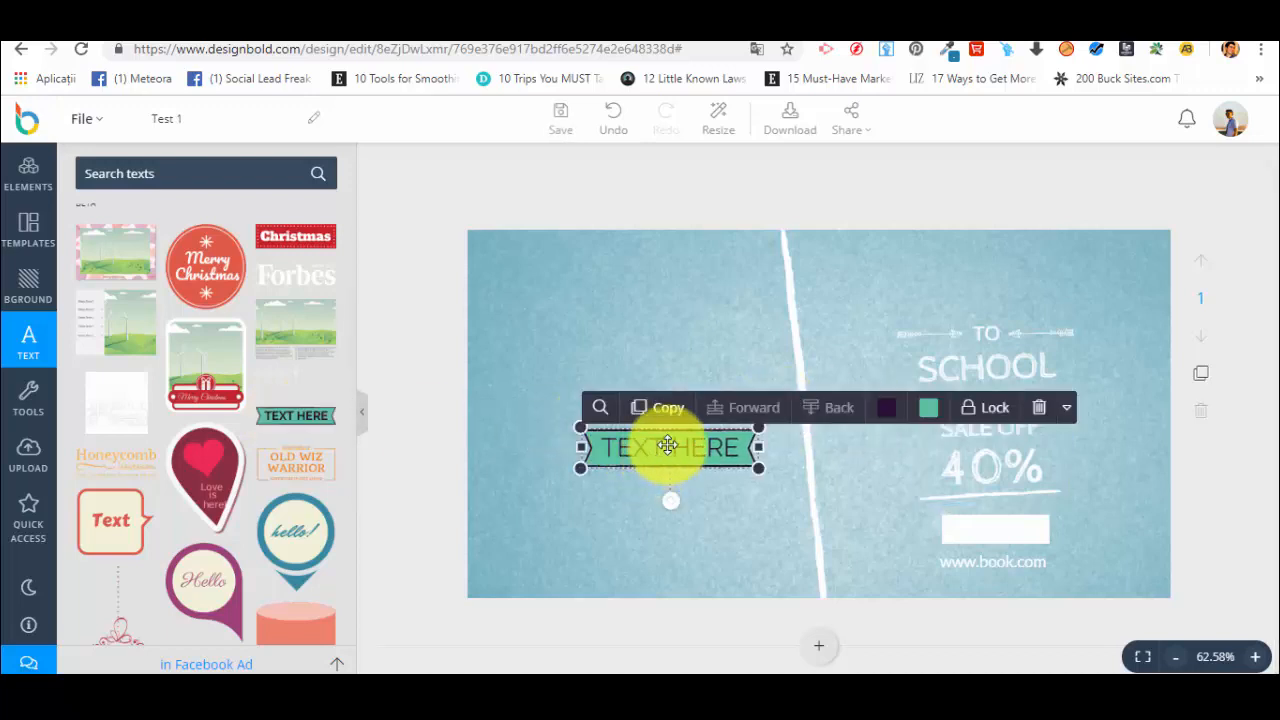
Replace the banner's text with "Test 1" and set its font size to 28.
{"action": "double_click", "coordinate": [668, 446]}
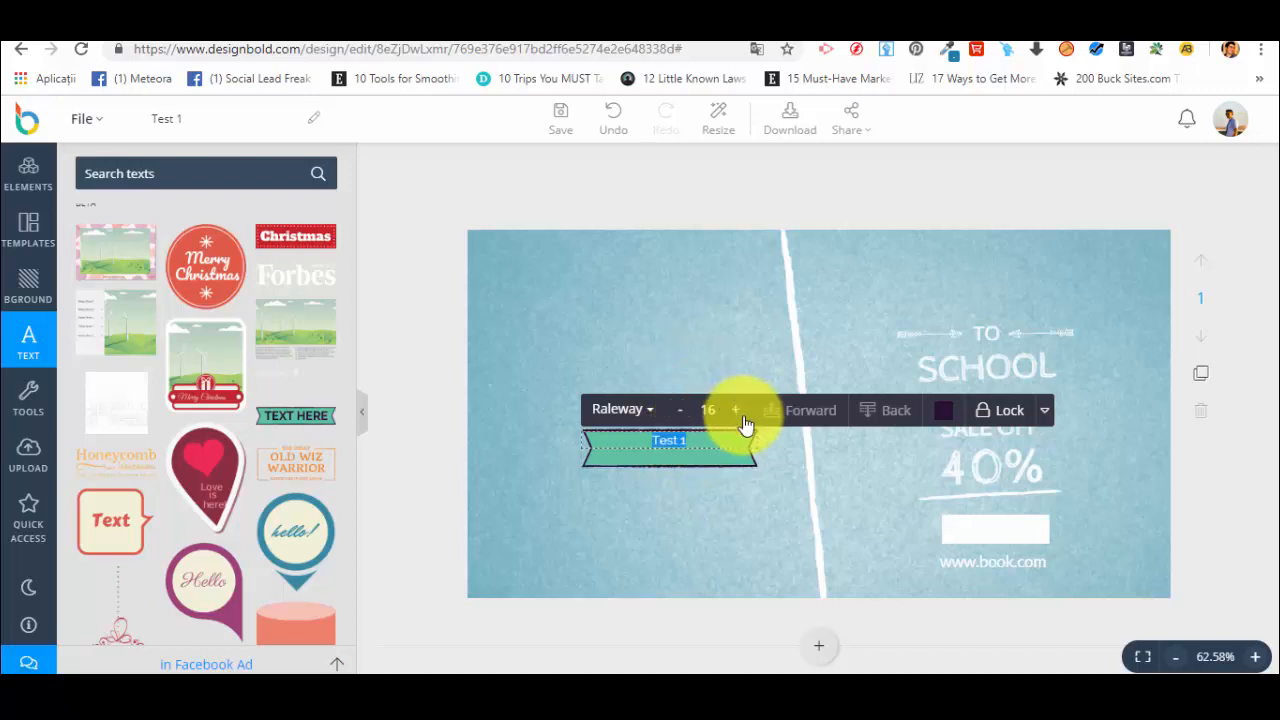
{"action": "left_click", "coordinate": [710, 411]}
{"action": "left_click", "coordinate": [723, 611]}
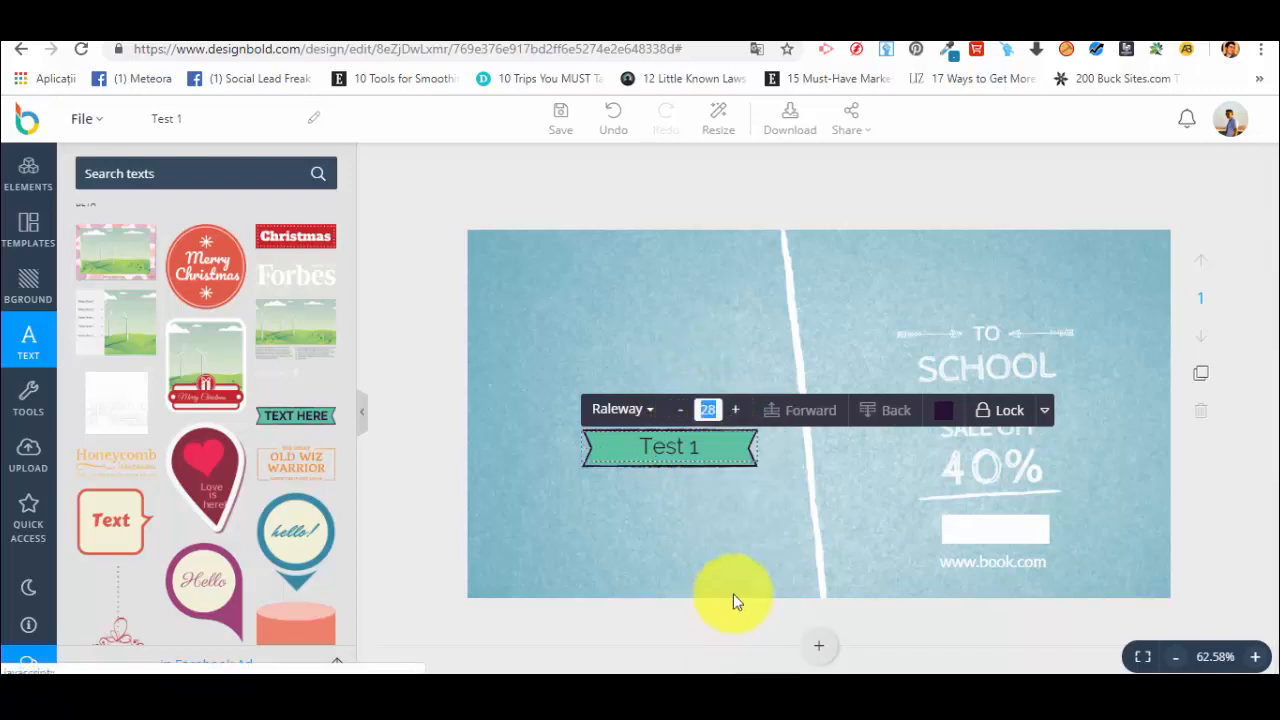
Try to make the banner's text uppercase, and shift the banner slightly further left.
{"action": "left_click", "coordinate": [1043, 422]}
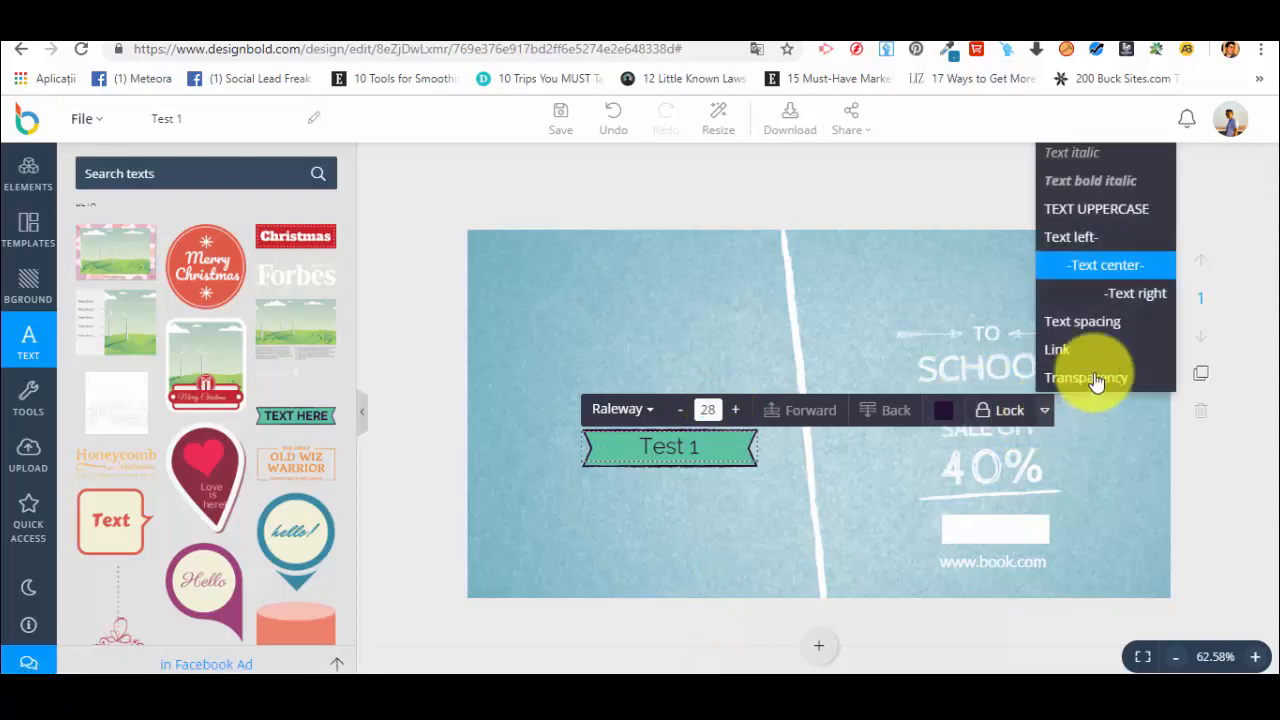
{"action": "left_click", "coordinate": [1130, 216]}
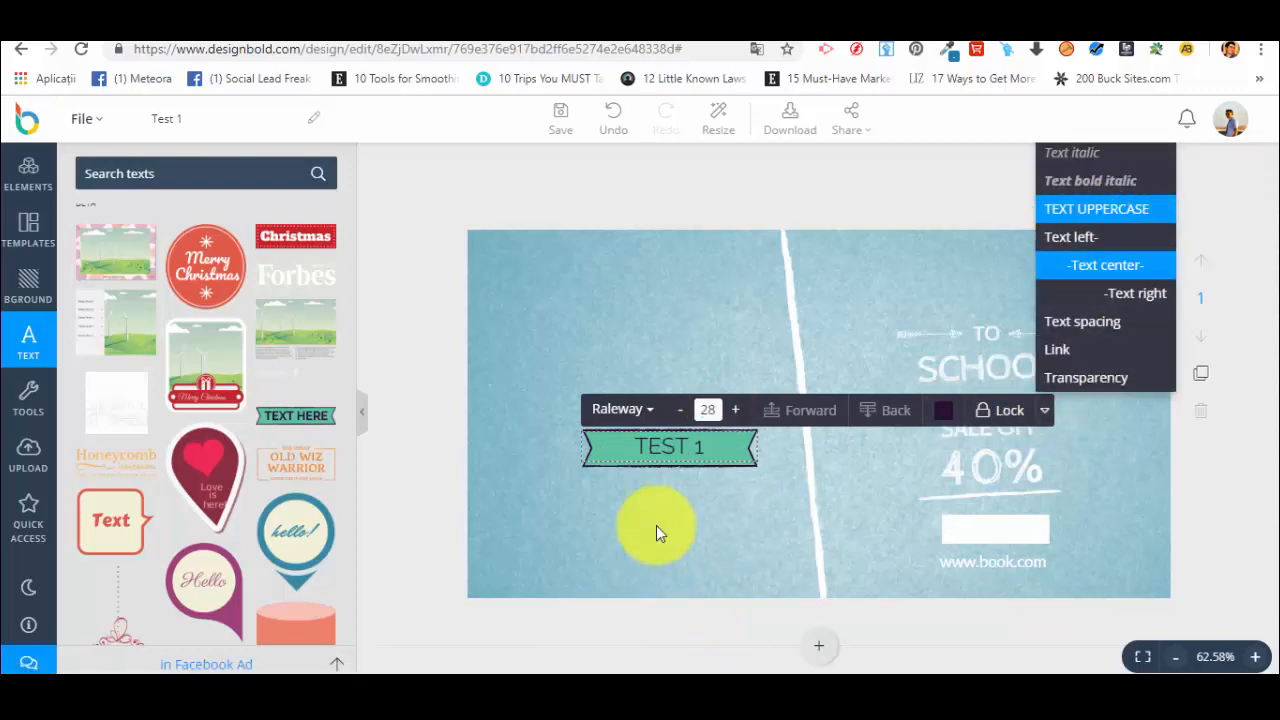
{"action": "left_click", "coordinate": [689, 457]}
{"action": "mouse_move", "coordinate": [689, 457]}
{"action": "left_mouse_down"}
{"action": "mouse_move", "coordinate": [684, 357]}
{"action": "mouse_move", "coordinate": [684, 459]}
{"action": "left_mouse_up"}
Add the dark teal Title badge from the text designs above the Test 1 banner.
{"action": "scroll", "coordinate": [260, 495], "scroll_direction": "down", "scroll_amount": 2}
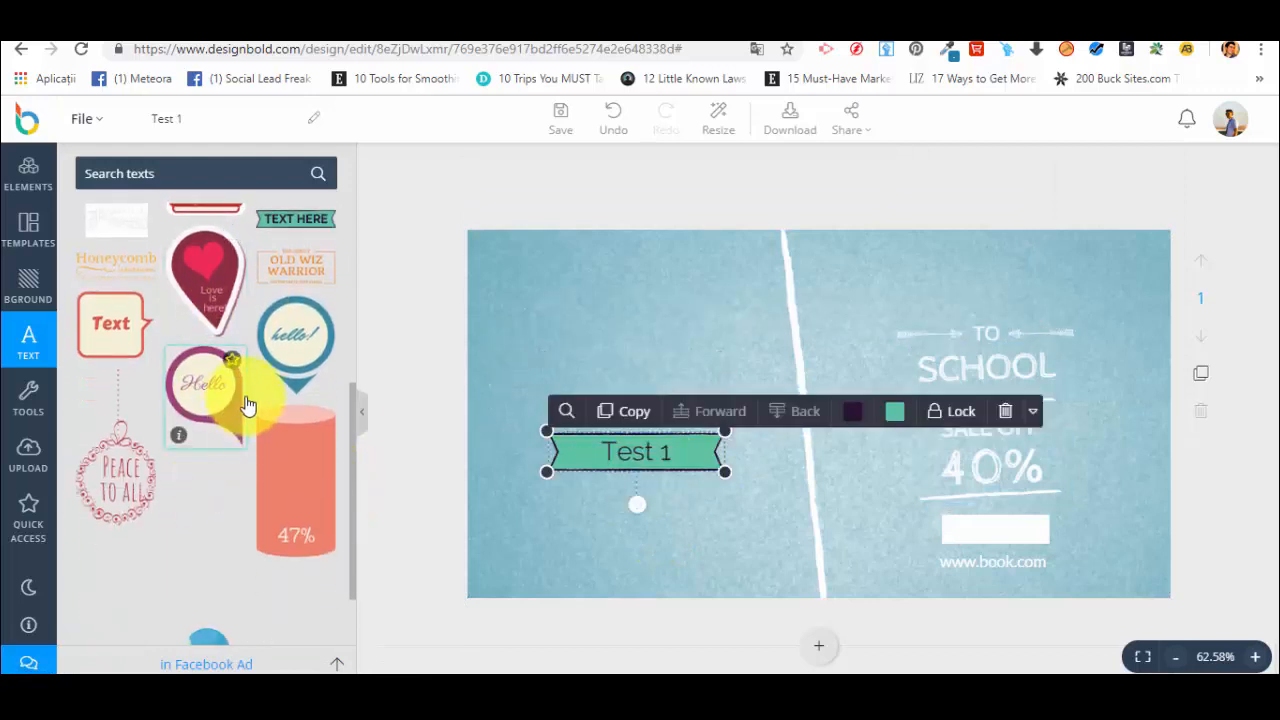
{"action": "scroll", "coordinate": [250, 395], "scroll_direction": "down", "scroll_amount": 1}
{"action": "scroll", "coordinate": [310, 380], "scroll_direction": "down", "scroll_amount": 3}
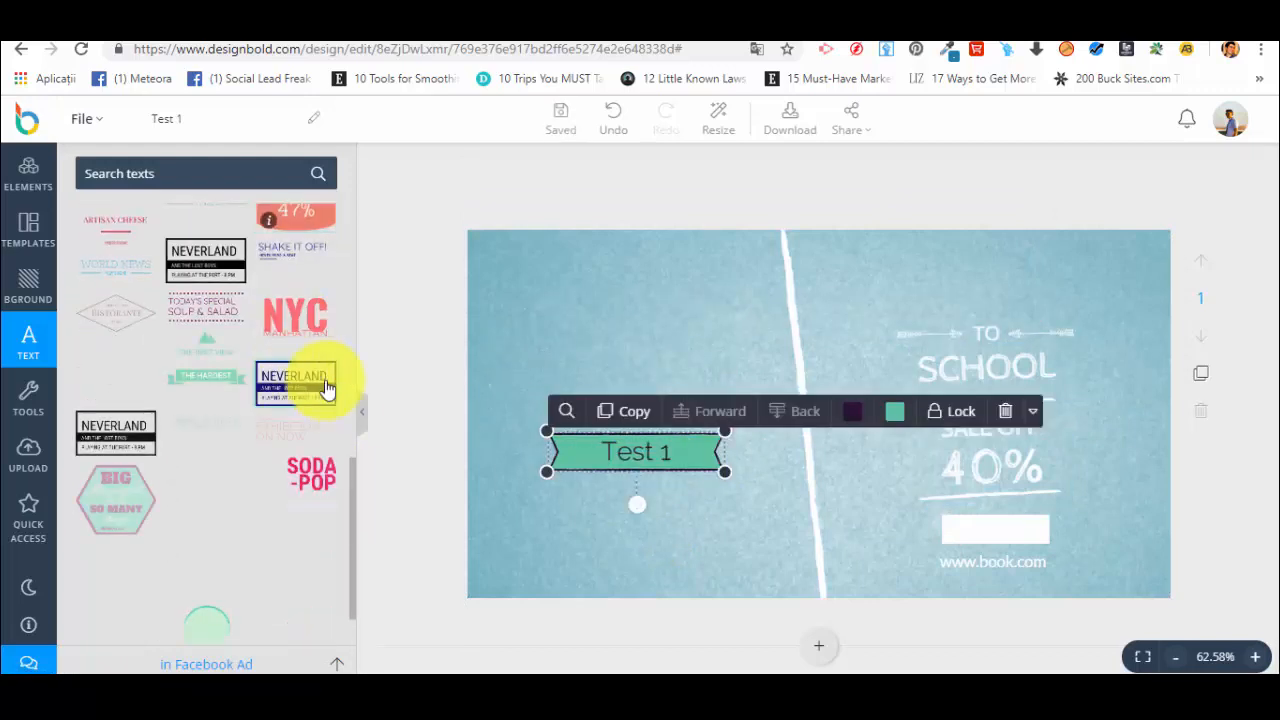
{"action": "scroll", "coordinate": [320, 445], "scroll_direction": "down", "scroll_amount": 3}
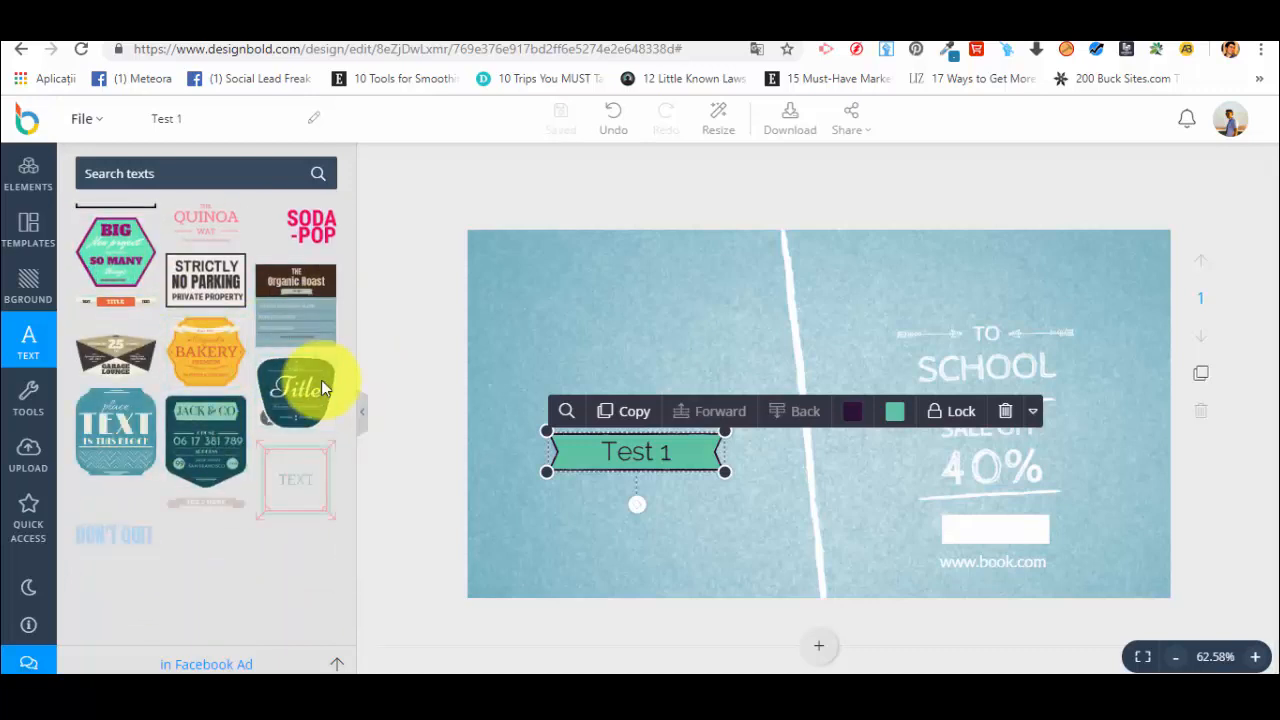
{"action": "left_click_drag", "start_coordinate": [323, 380], "coordinate": [612, 330]}
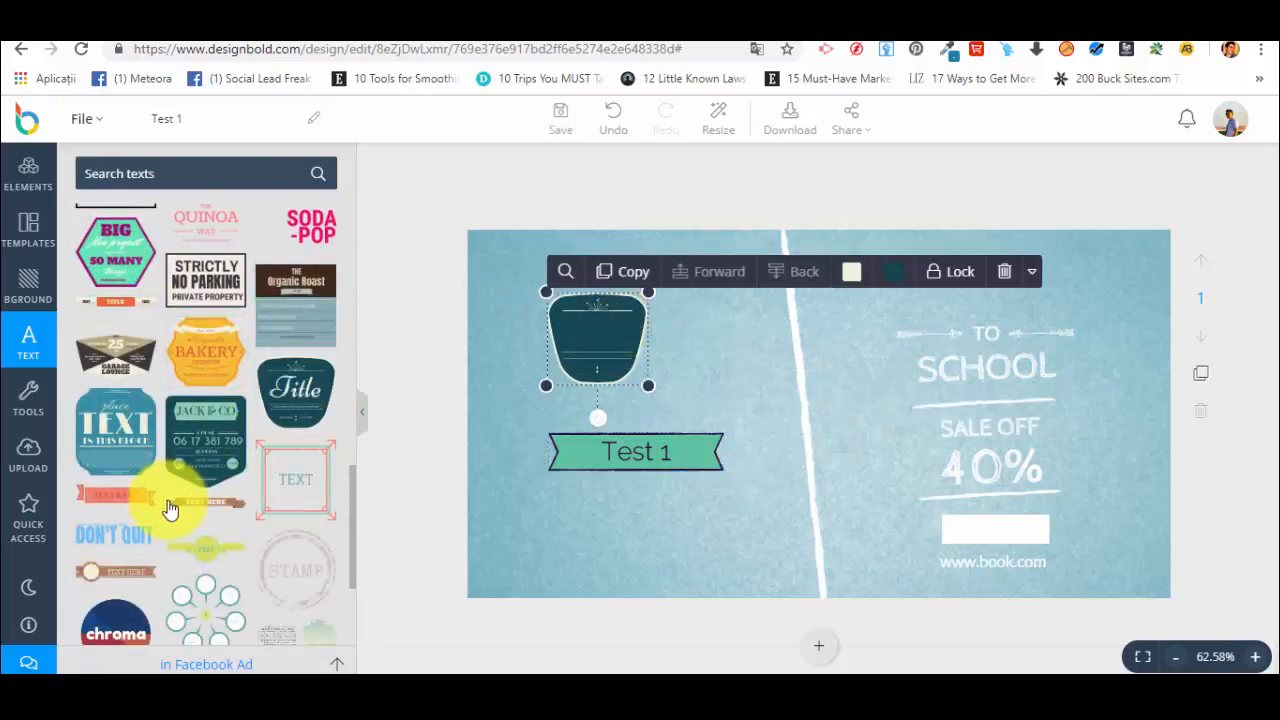
Add the diagram with seven caption circles and move it up and left so it overlaps the badge and banner.
{"action": "scroll", "coordinate": [222, 434], "scroll_direction": "down", "scroll_amount": 3}
{"action": "left_click_drag", "start_coordinate": [224, 434], "coordinate": [935, 533]}
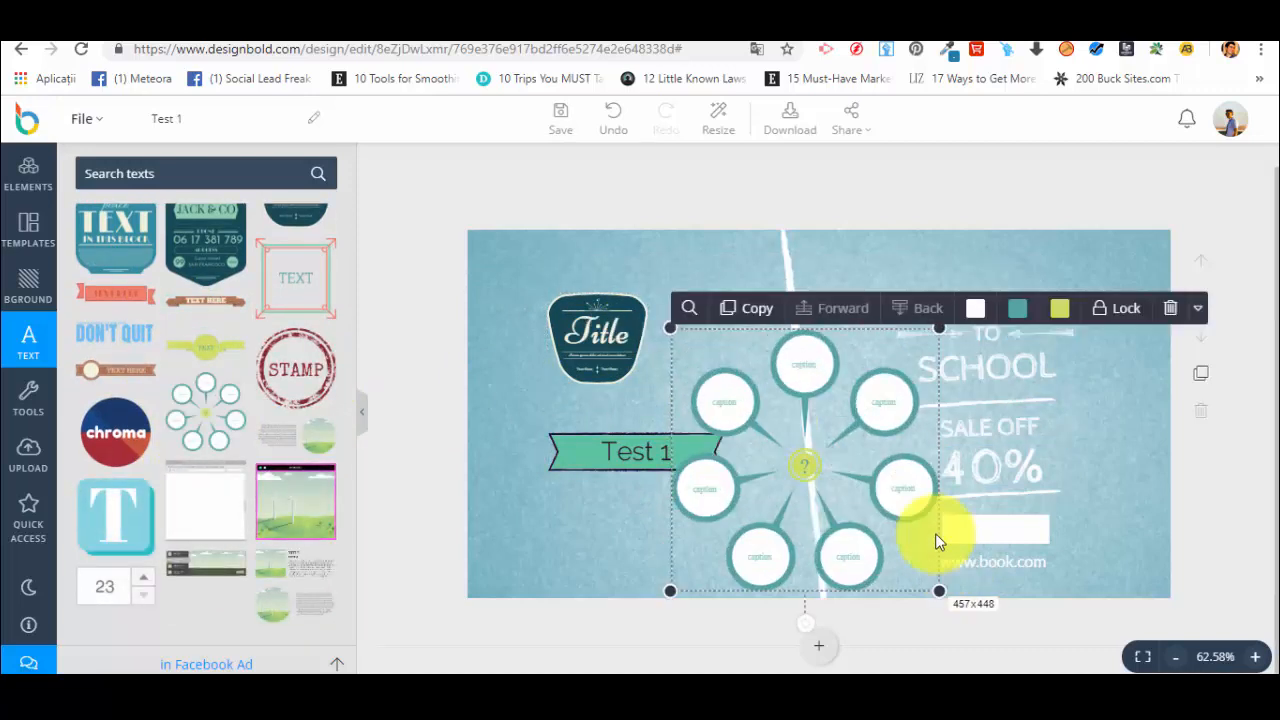
{"action": "left_click_drag", "start_coordinate": [895, 392], "coordinate": [819, 306]}
Add the number stepper showing 23 to the page's lower-left area and insert the red Rubber Stamp badge.
{"action": "scroll", "coordinate": [180, 500], "scroll_direction": "down", "scroll_amount": 3}
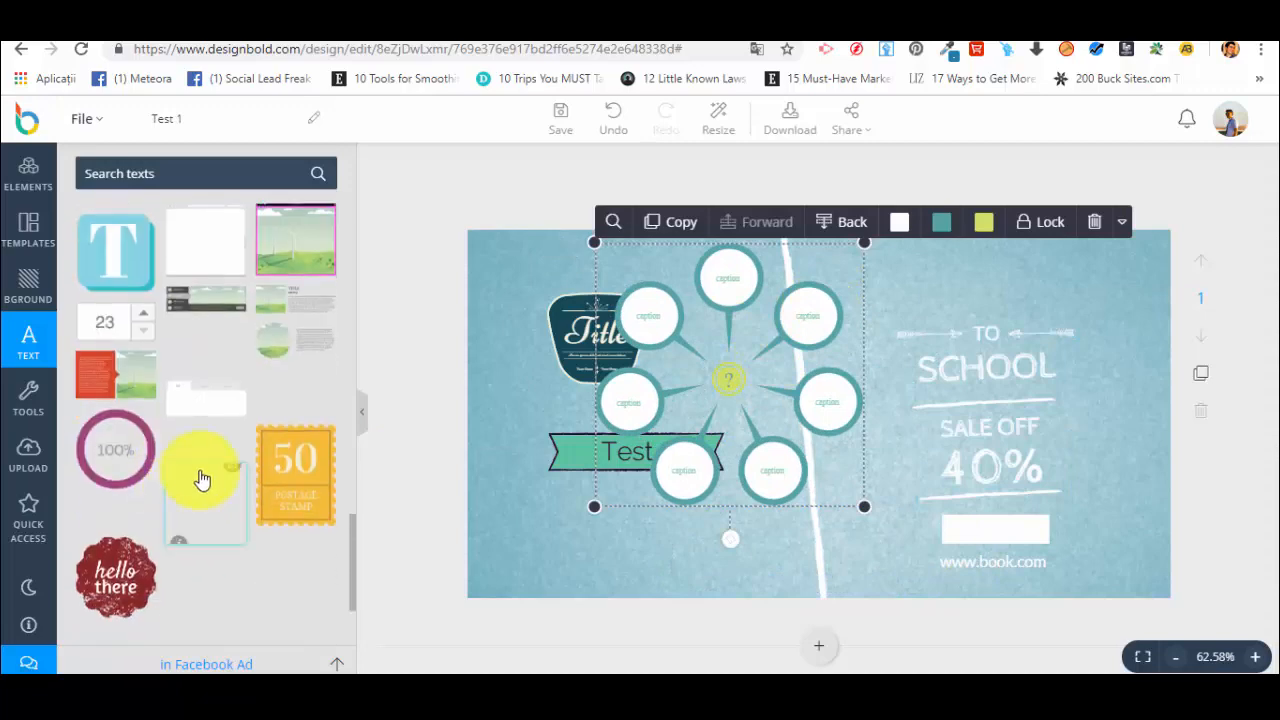
{"action": "left_click_drag", "start_coordinate": [118, 335], "coordinate": [570, 523]}
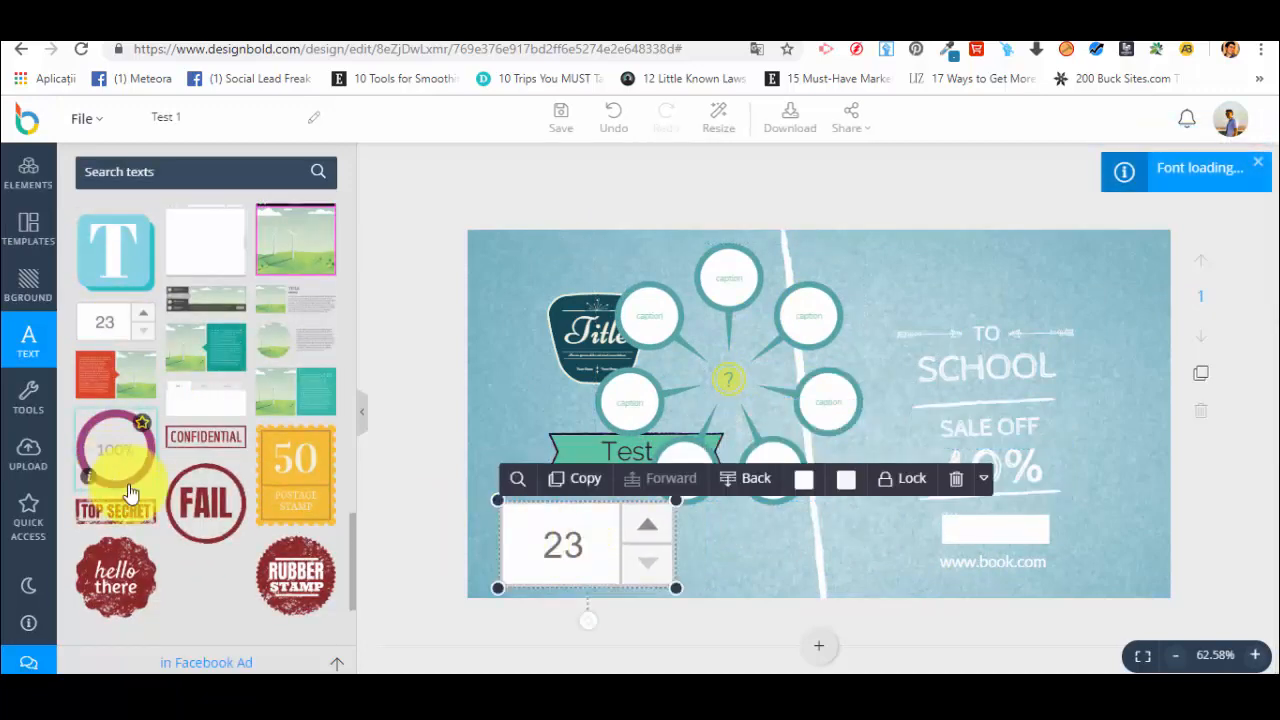
{"action": "scroll", "coordinate": [200, 440], "scroll_direction": "down", "scroll_amount": 2}
{"action": "left_click", "coordinate": [290, 422]}
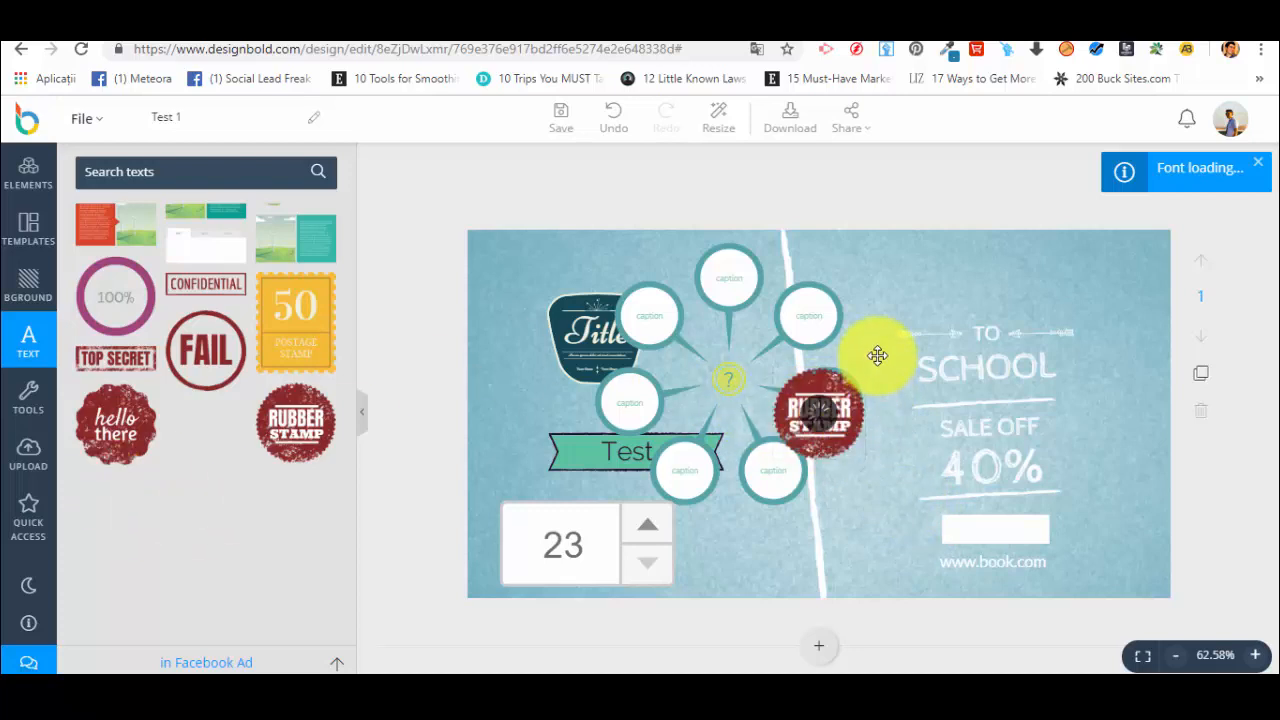
Add a heading above the TO SCHOOL text and change its wording to "Add Test 1".
{"action": "left_click", "coordinate": [714, 288]}
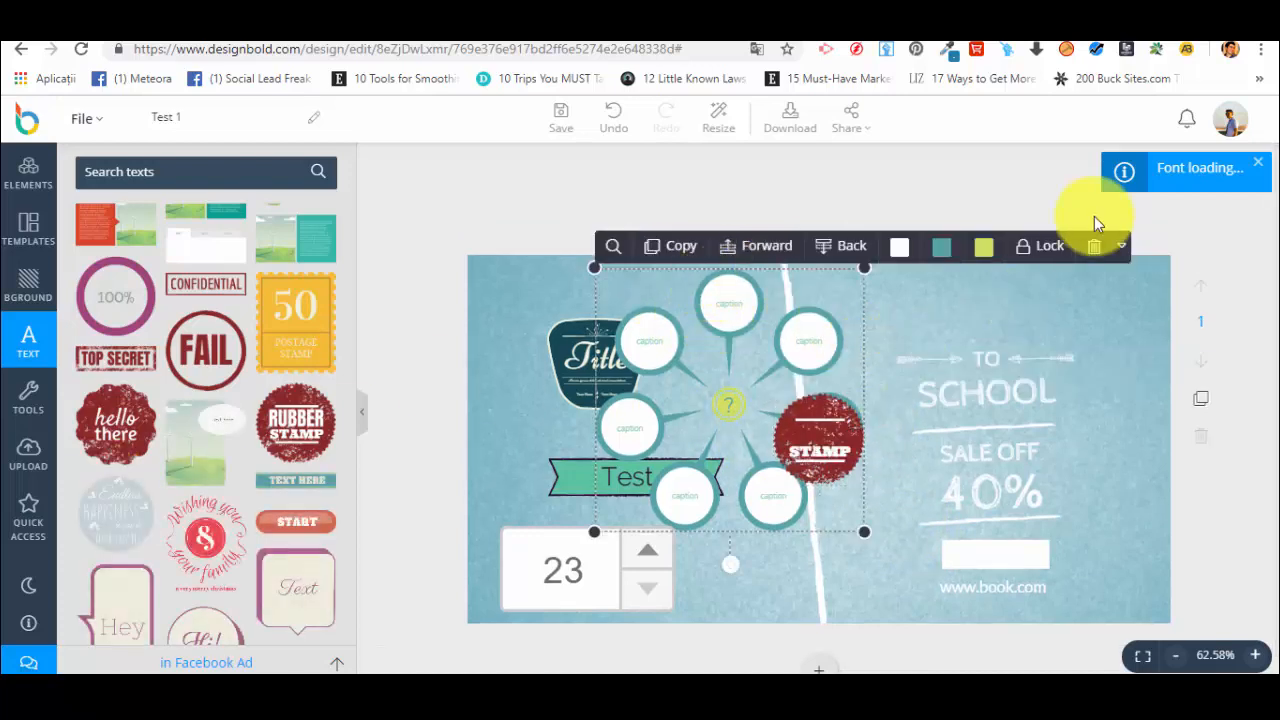
{"action": "scroll", "coordinate": [114, 429], "scroll_direction": "down", "scroll_amount": 5}
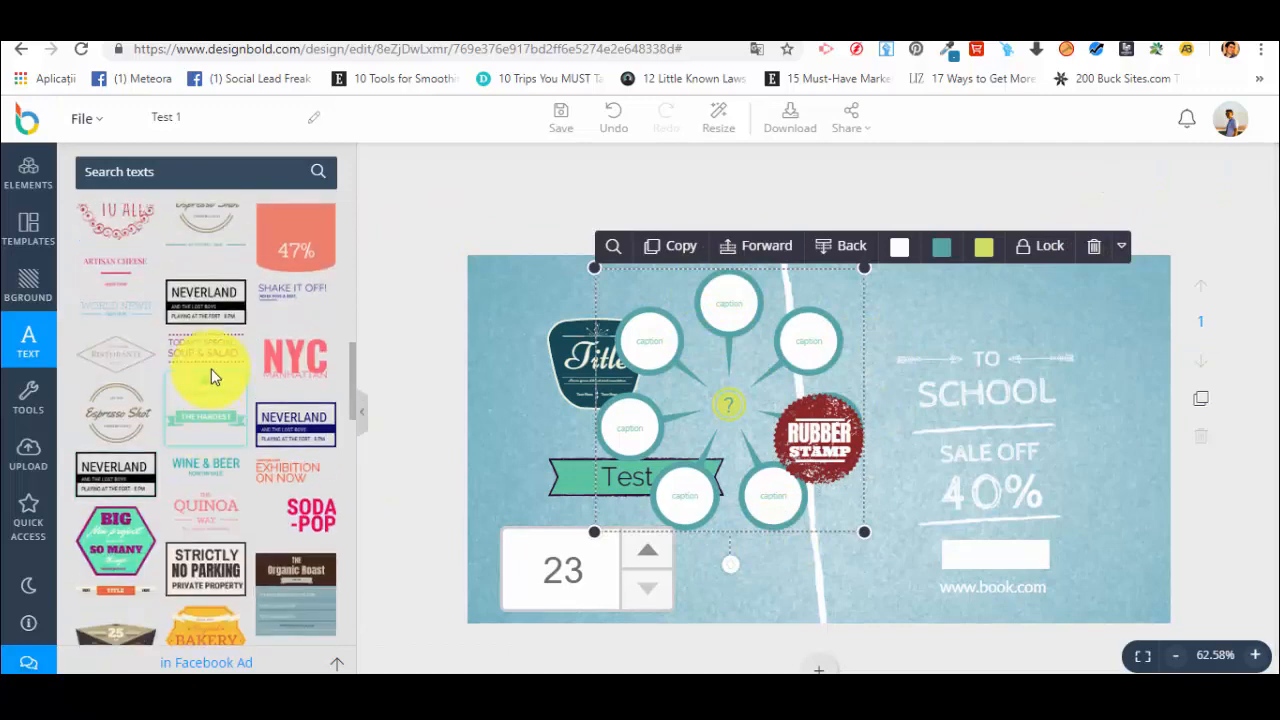
{"action": "scroll", "coordinate": [215, 360], "scroll_direction": "up", "scroll_amount": 8}
{"action": "left_click", "coordinate": [248, 232]}
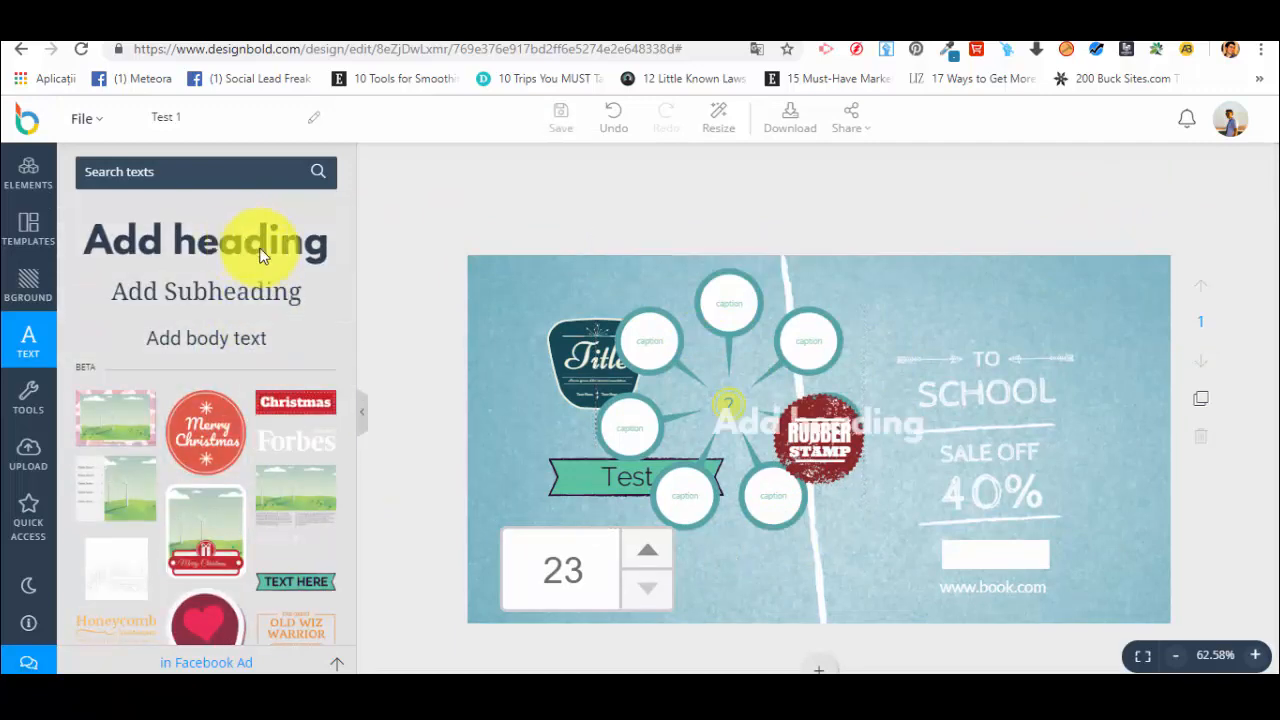
{"action": "double_click", "coordinate": [860, 445]}
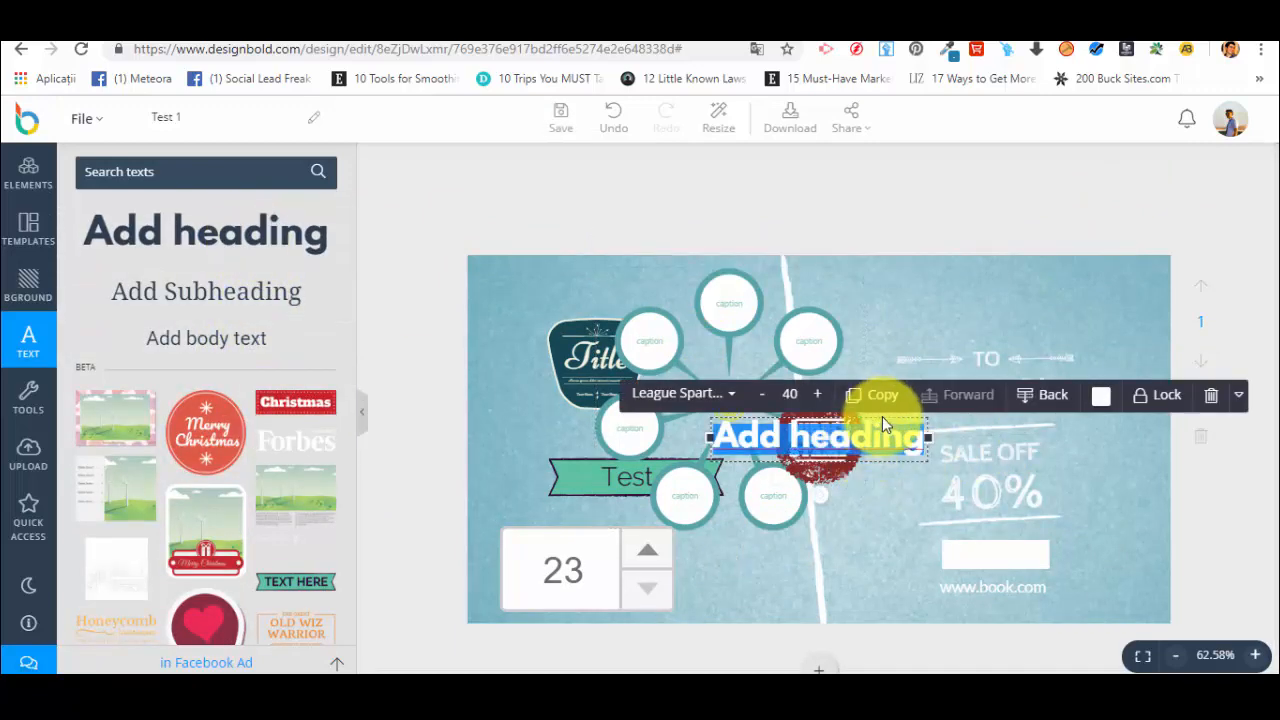
{"action": "left_click_drag", "start_coordinate": [882, 425], "coordinate": [1062, 302]}
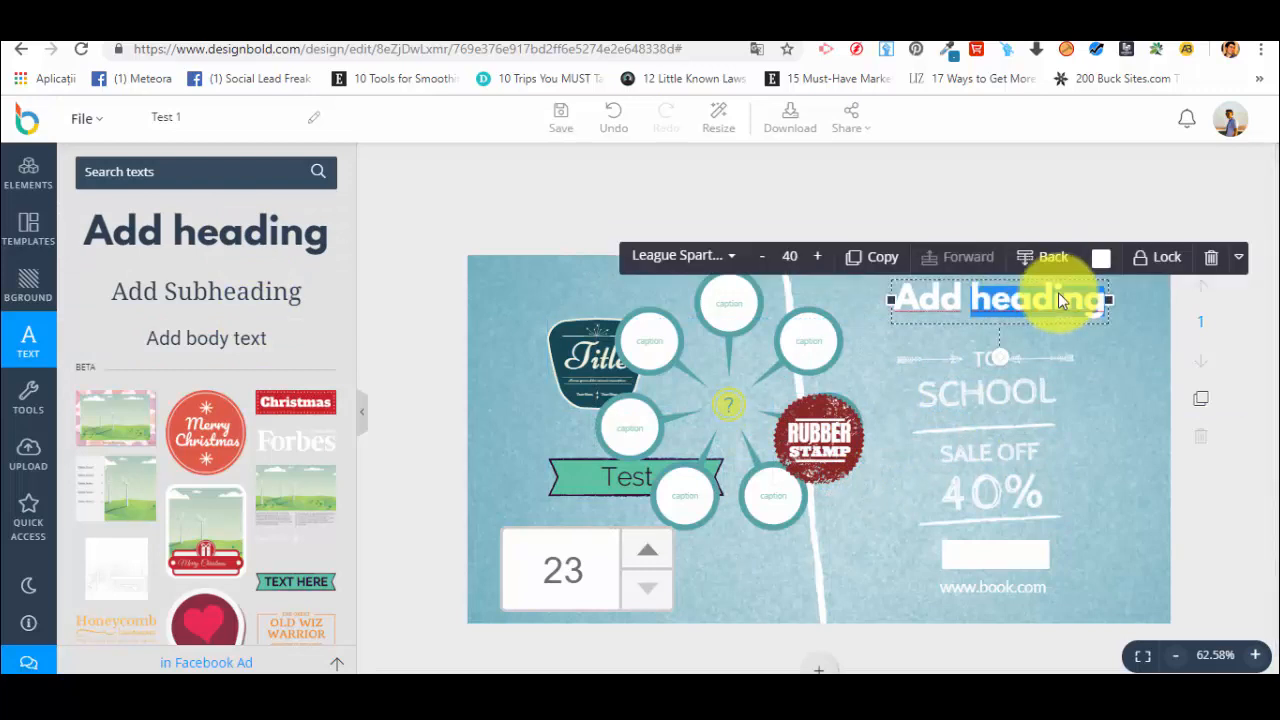
{"action": "type", "text": "Test 1"}
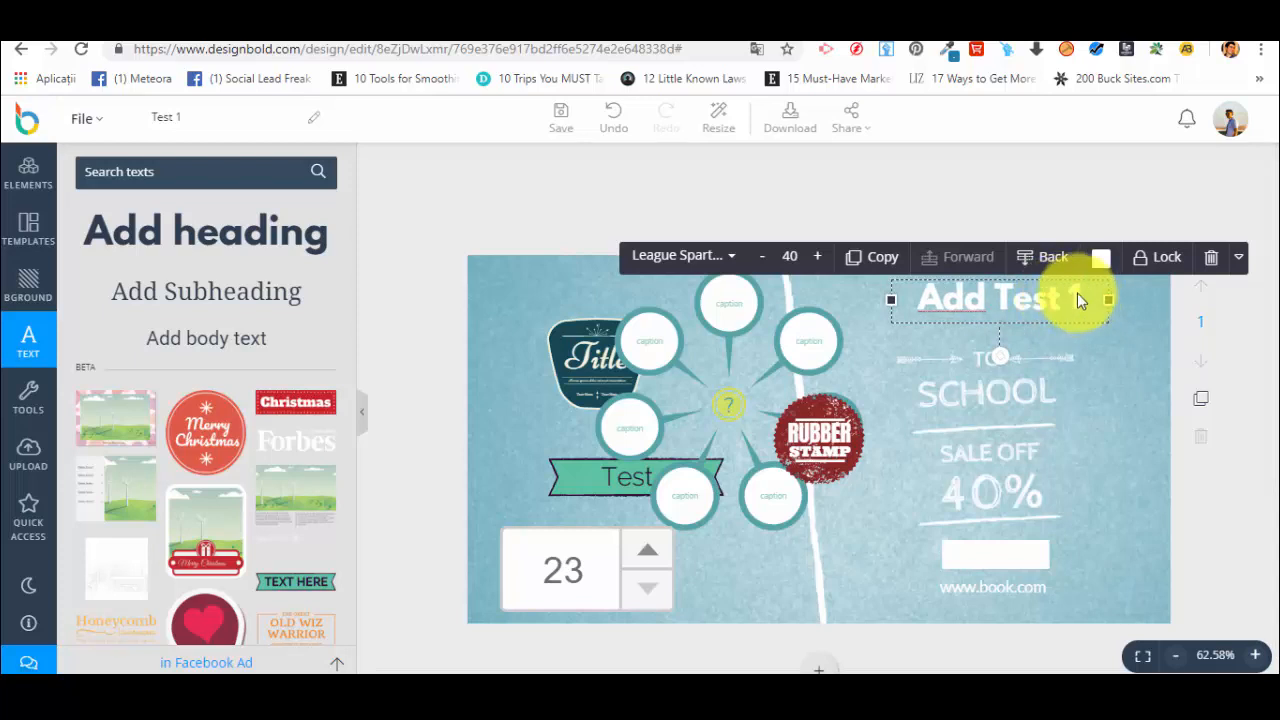
Try Cooper Hewitt Heavy at size 48 in italic on the "Add Test 1" heading, and delete the heading.
{"action": "left_click", "coordinate": [725, 258]}
{"action": "scroll", "coordinate": [760, 410], "scroll_direction": "down", "scroll_amount": 15}
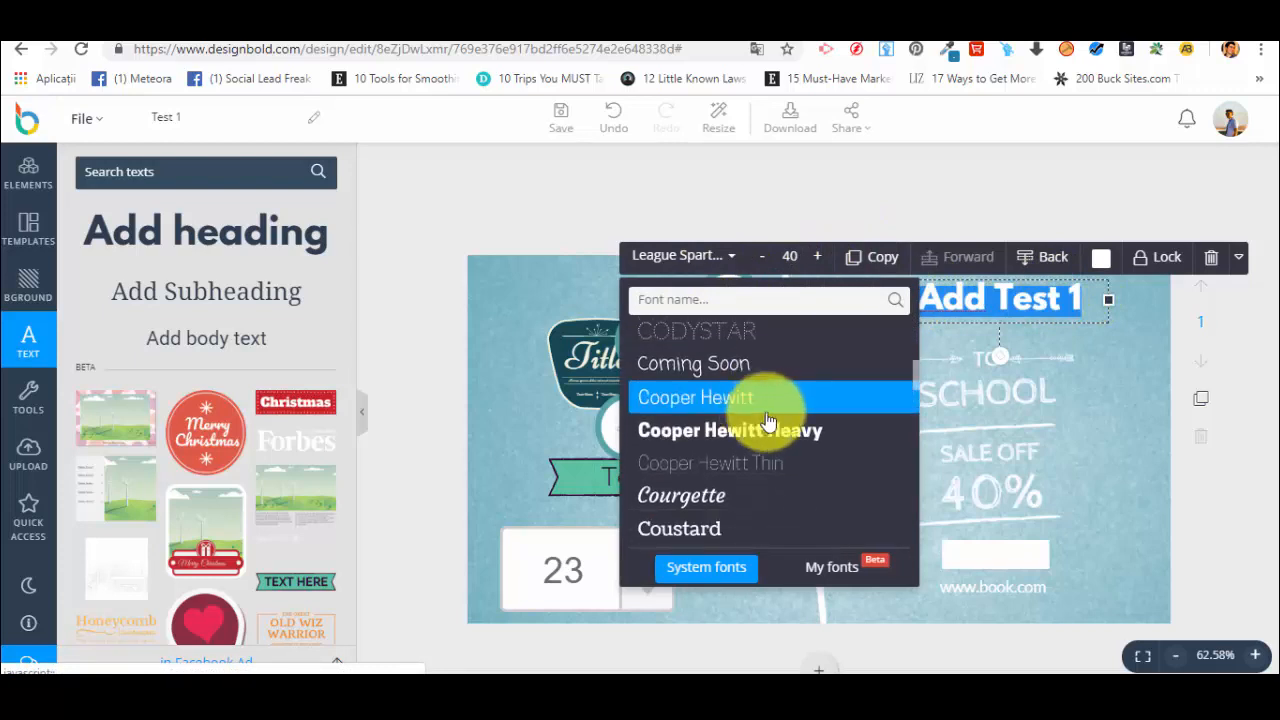
{"action": "left_click", "coordinate": [757, 443]}
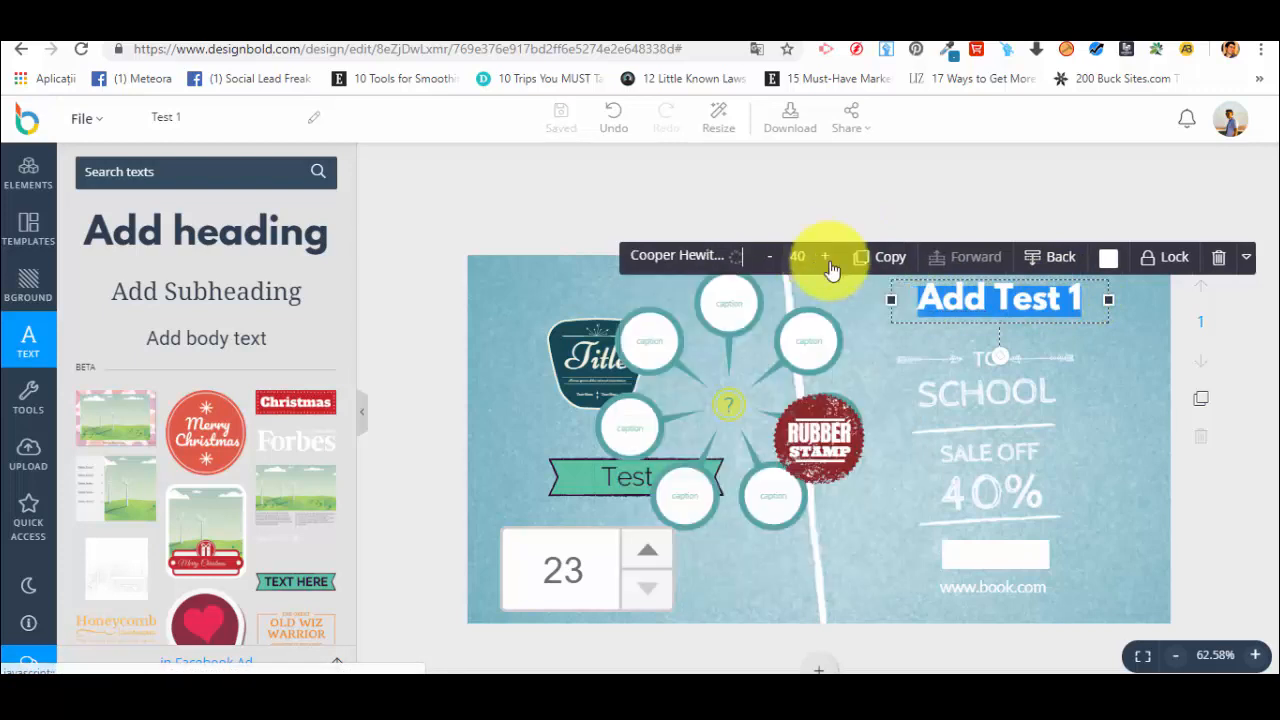
{"action": "left_click", "coordinate": [828, 262]}
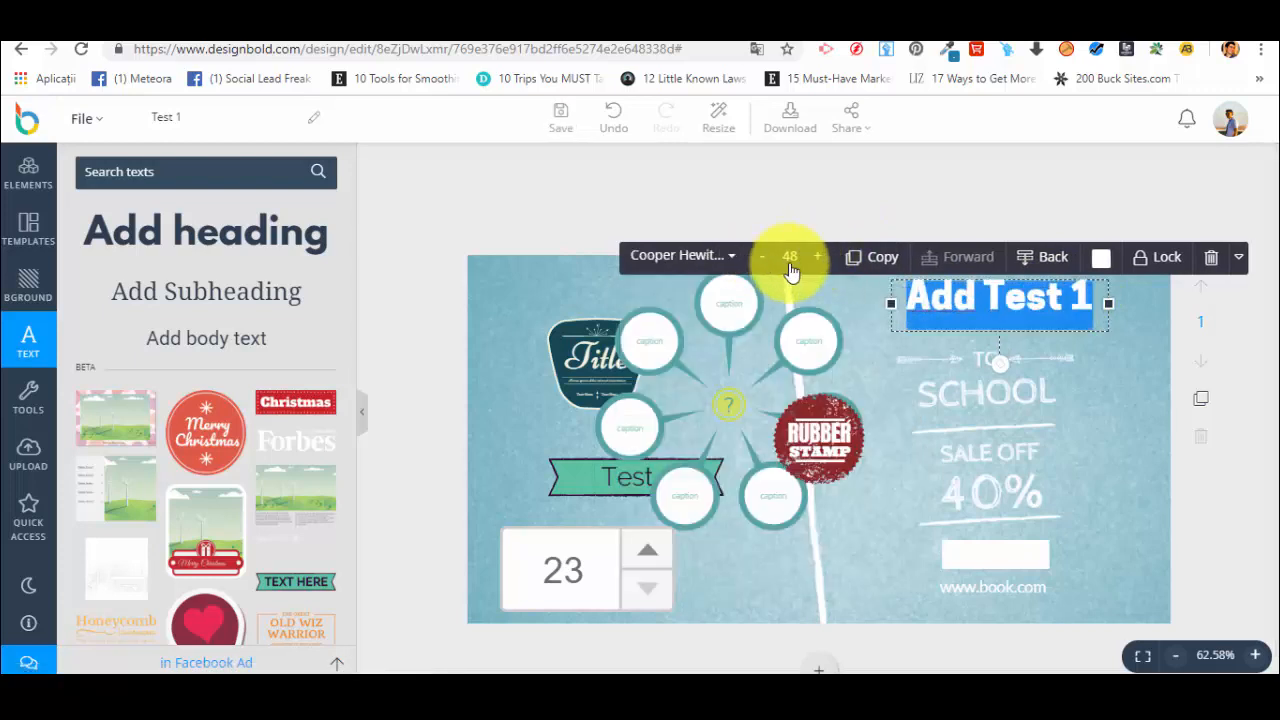
{"action": "left_click", "coordinate": [800, 264]}
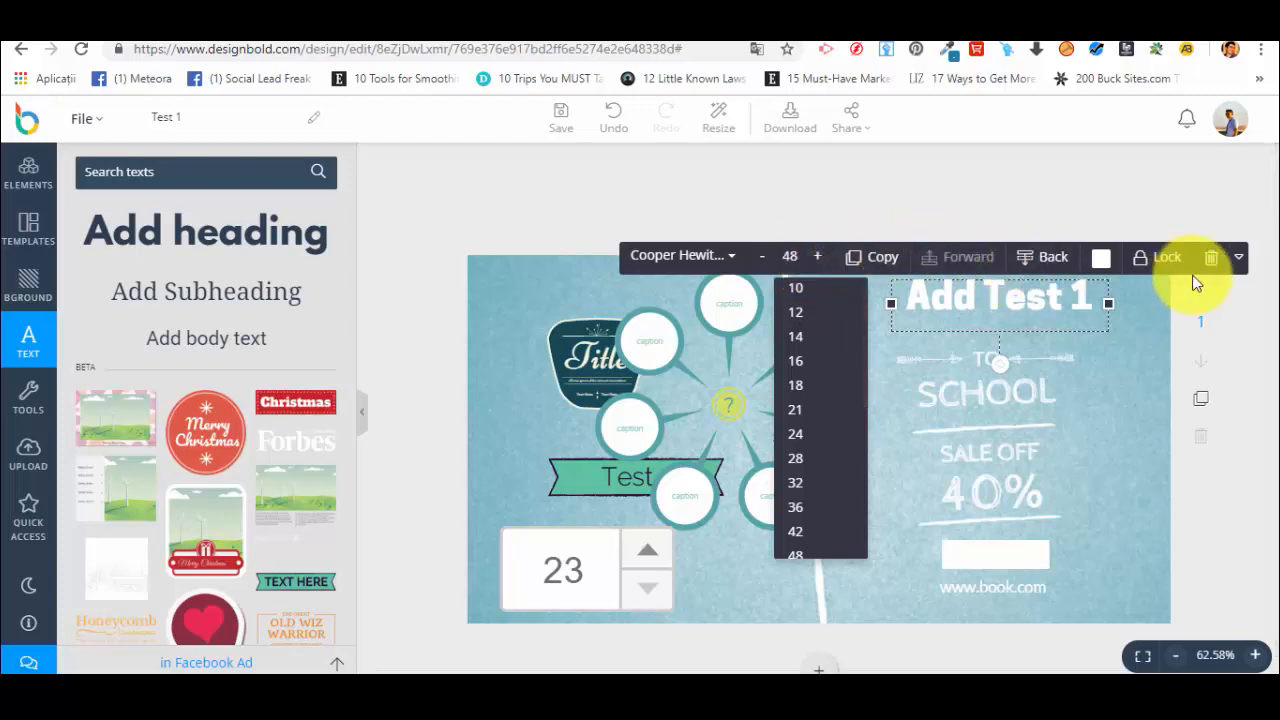
{"action": "left_click", "coordinate": [1238, 257]}
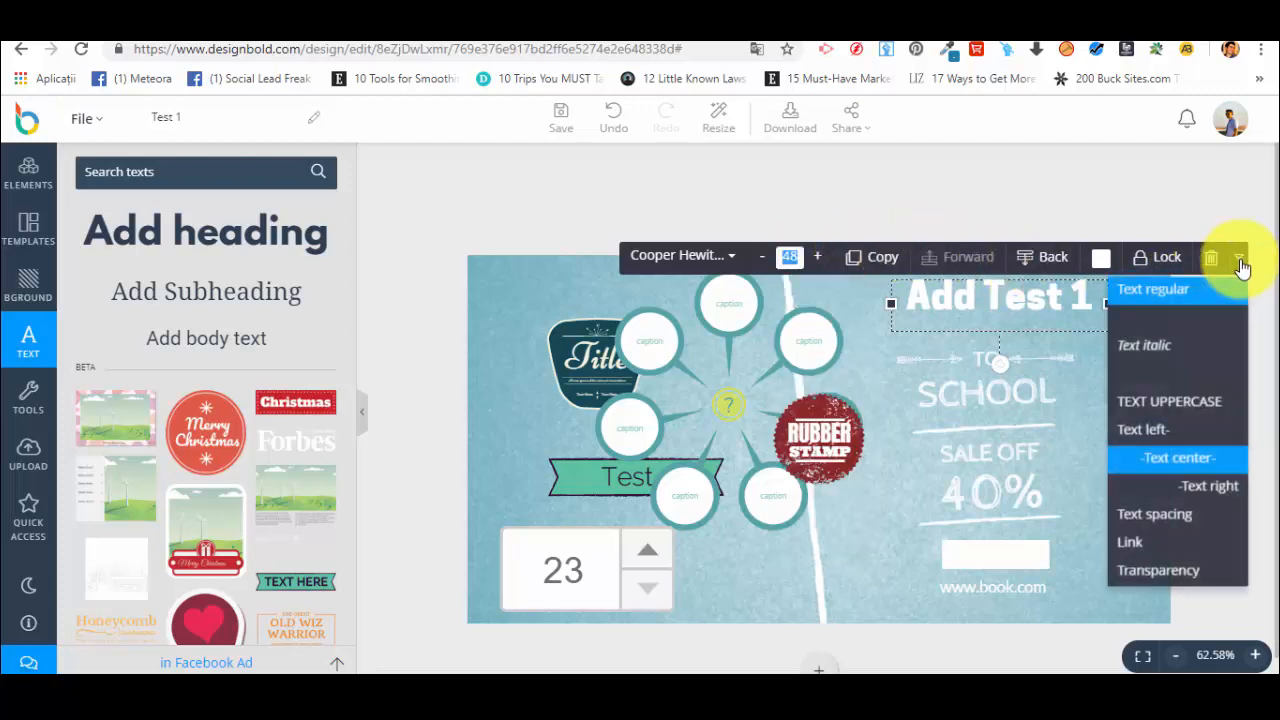
{"action": "left_click", "coordinate": [1155, 346]}
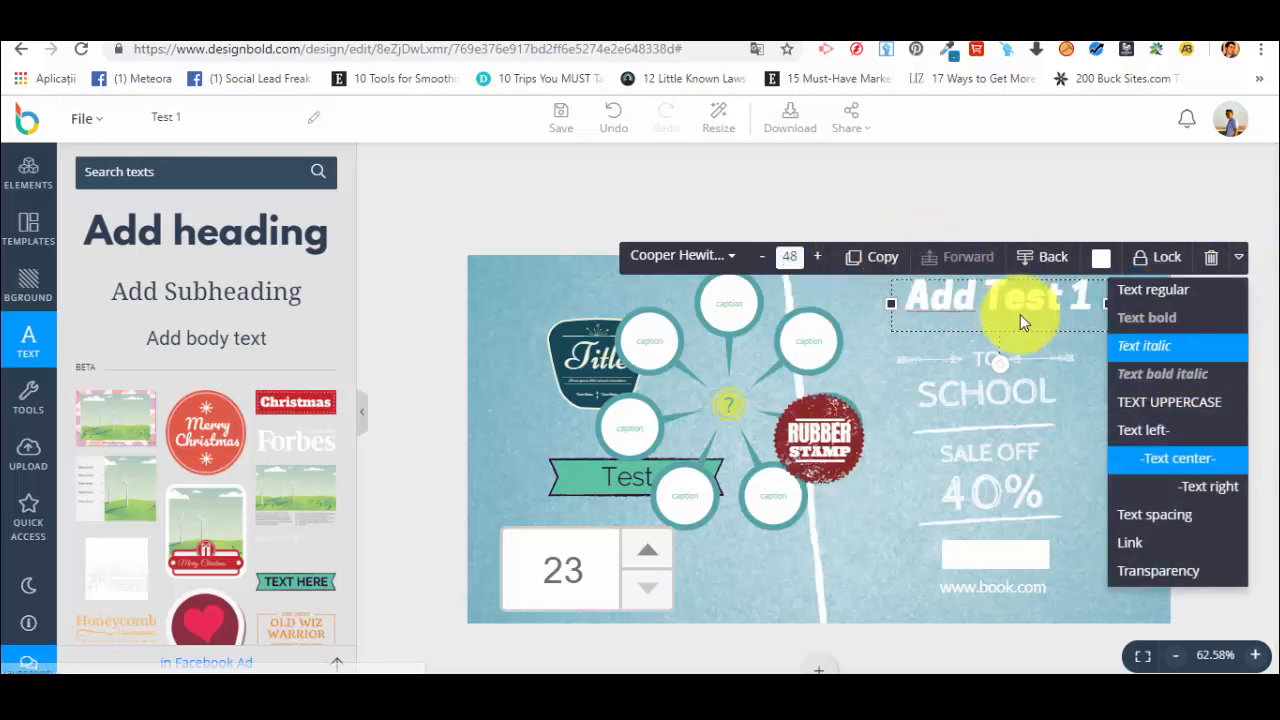
{"action": "left_click", "coordinate": [1213, 258]}
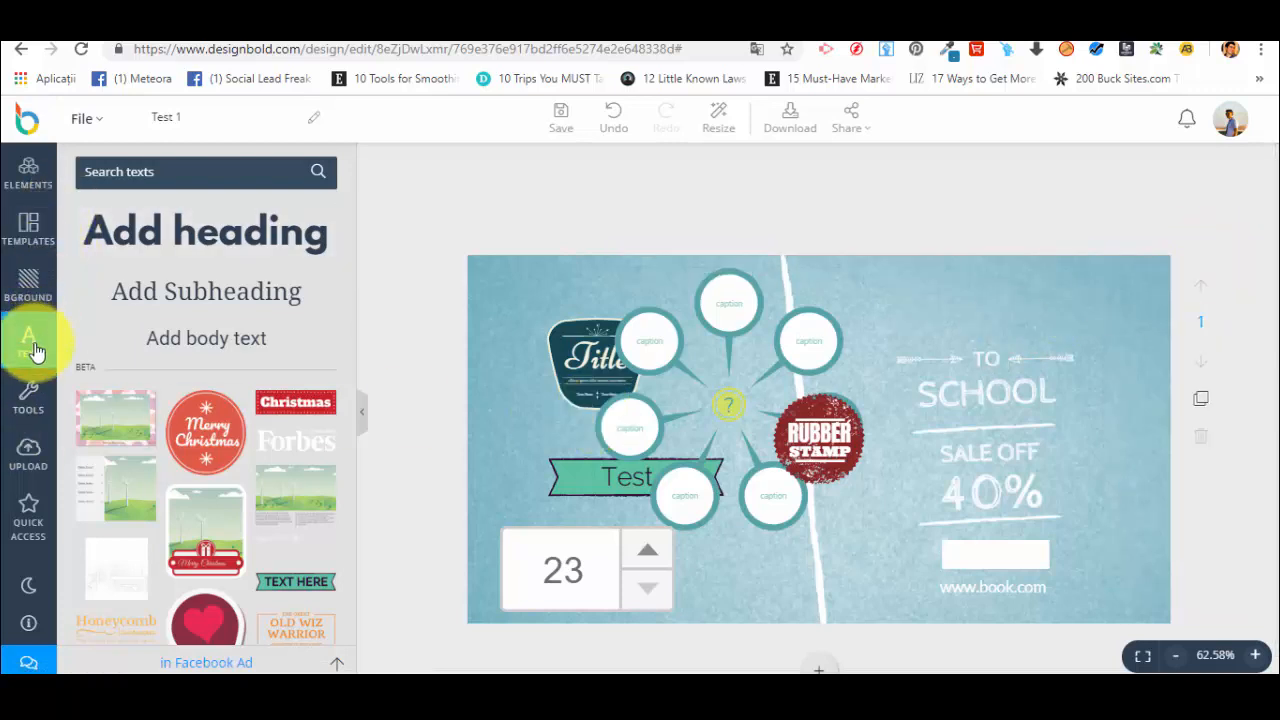
Browse the chart types available for the design.
{"action": "left_click", "coordinate": [27, 410]}
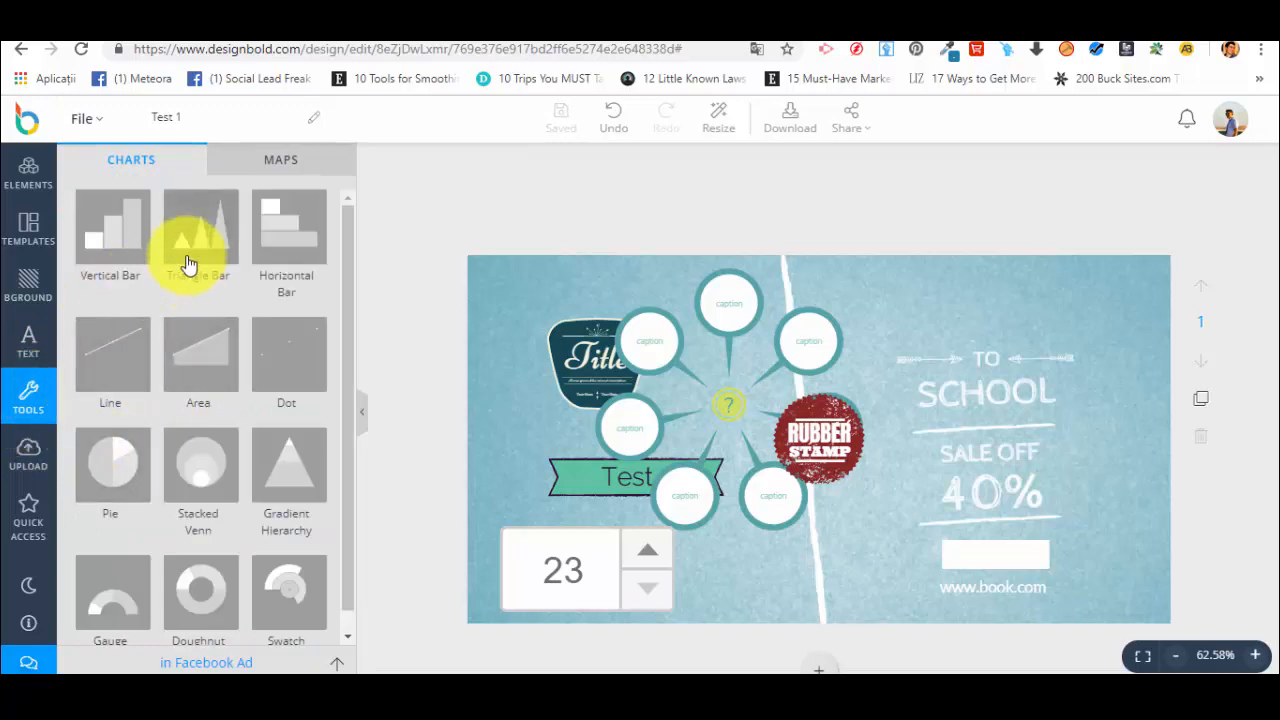
{"action": "scroll", "coordinate": [214, 366], "scroll_direction": "down", "scroll_amount": 1}
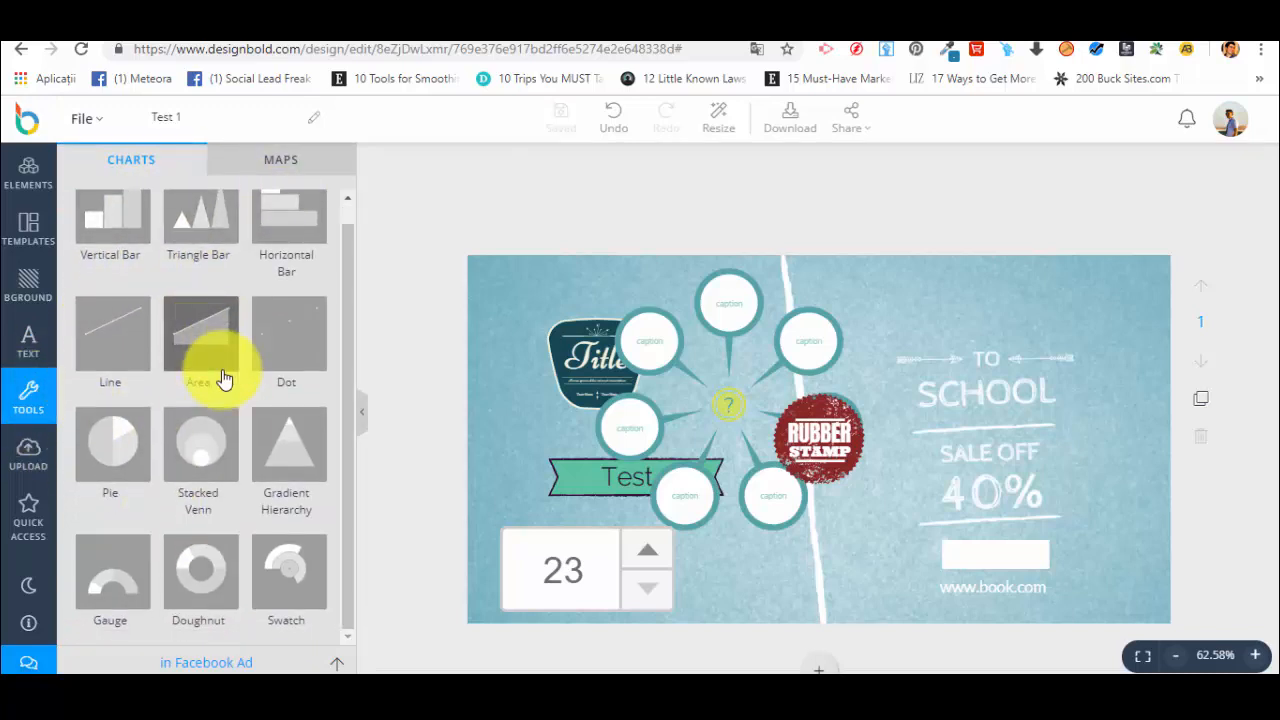